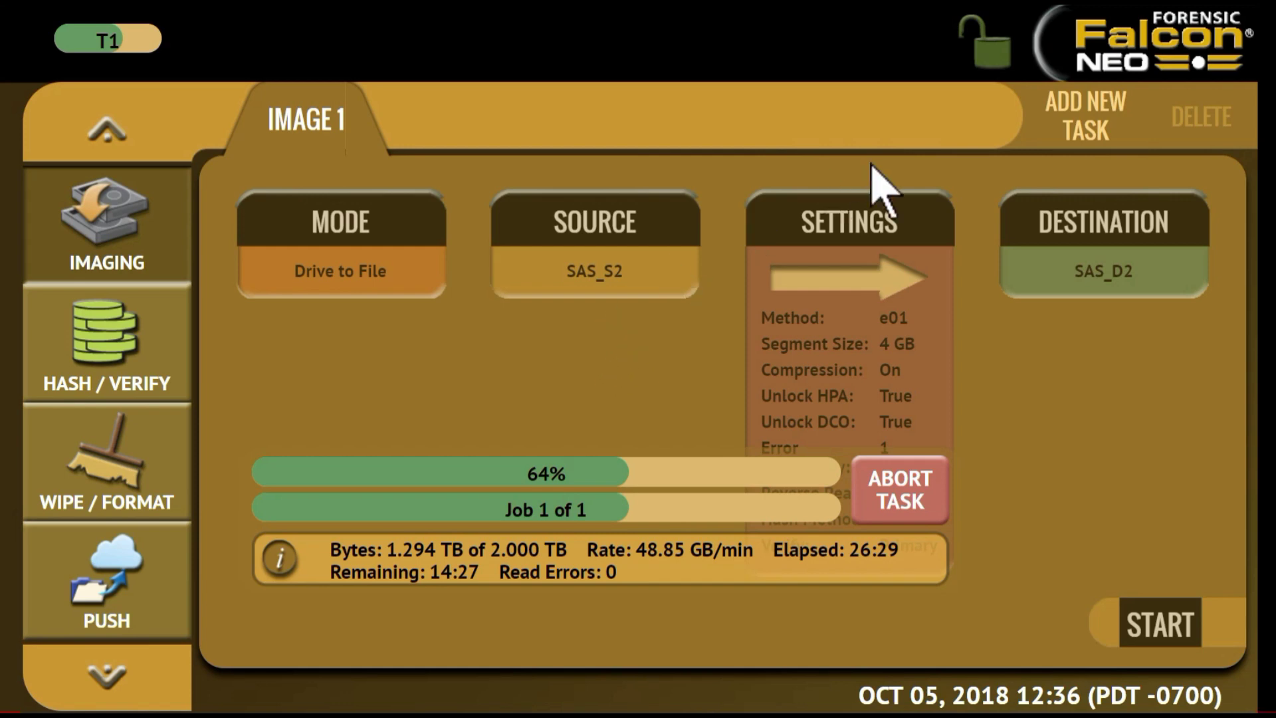
Add a second imaging task and set IMAGE 2 to Drive to Drive mode with source PCIe_S1.
{"action": "left_click", "coordinate": [1096, 130]}
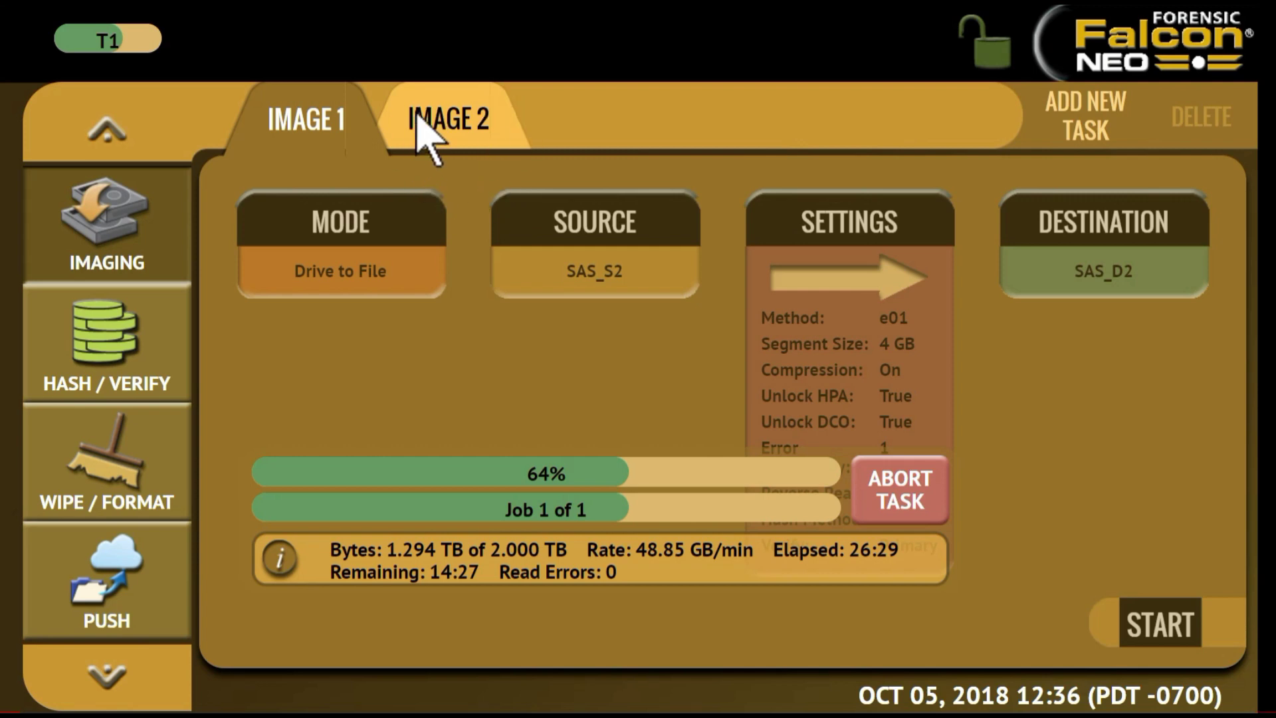
{"action": "left_click", "coordinate": [446, 127]}
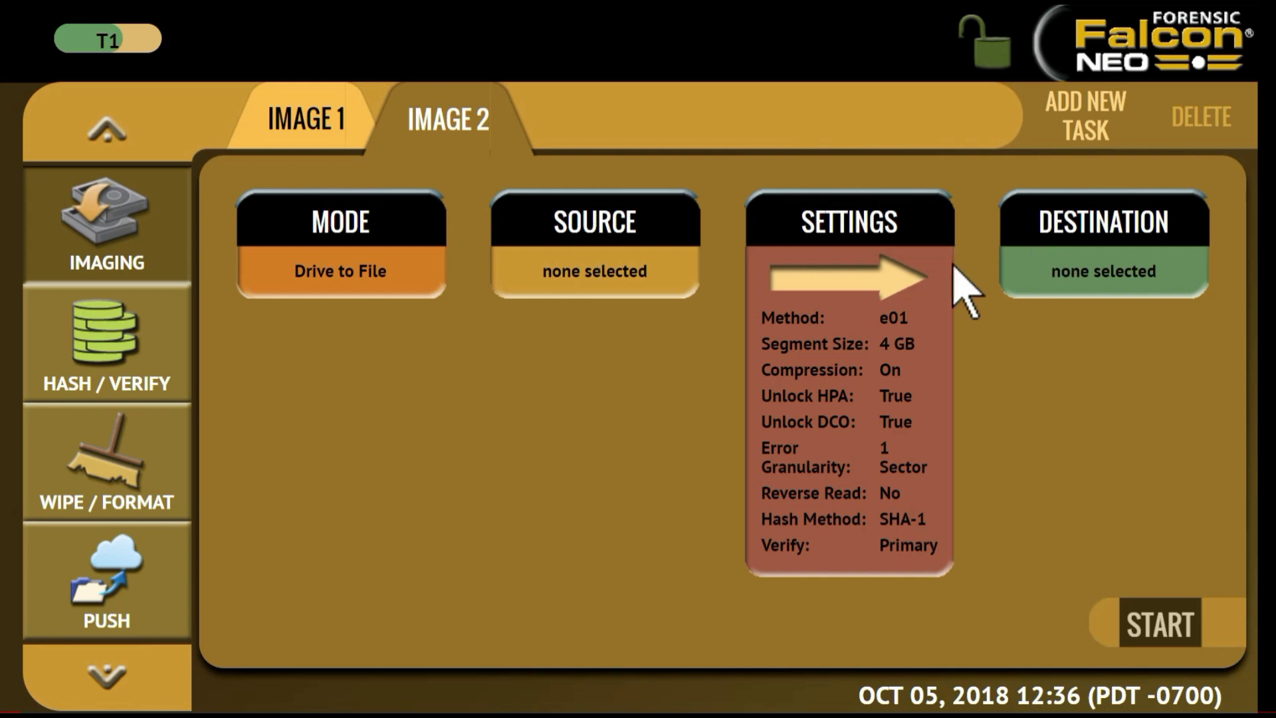
{"action": "left_click", "coordinate": [339, 225]}
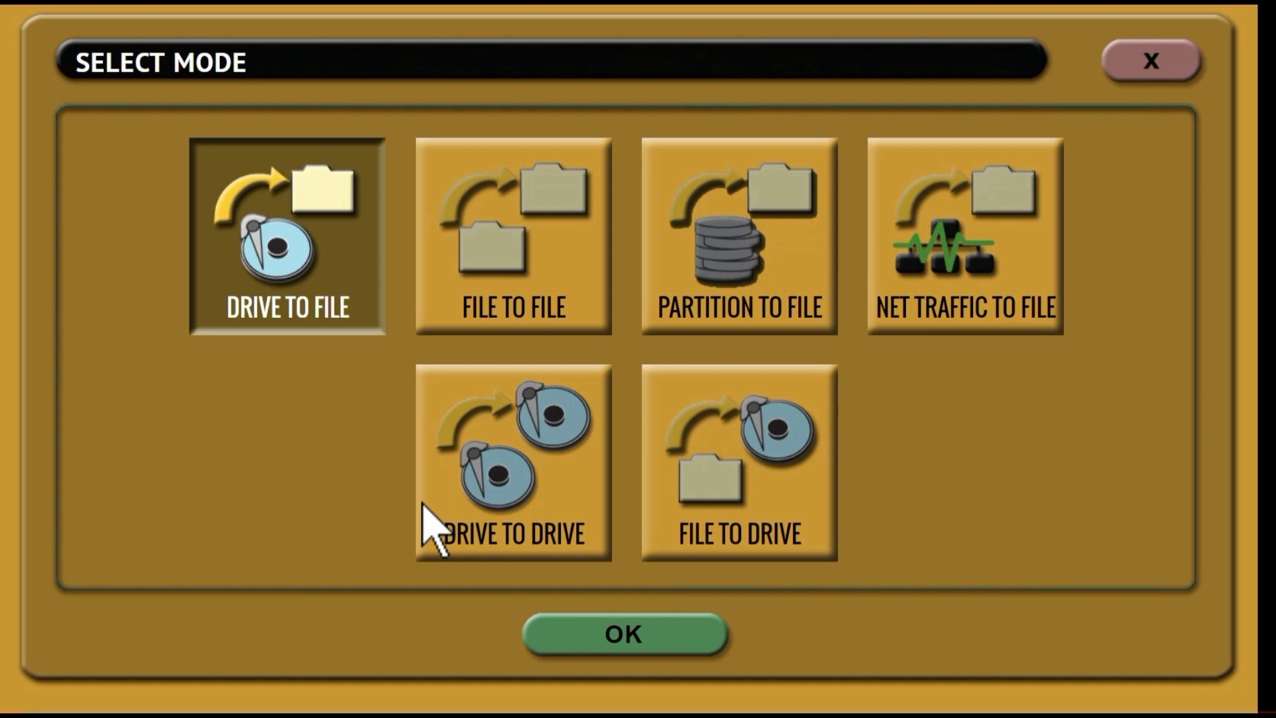
{"action": "left_click", "coordinate": [500, 463]}
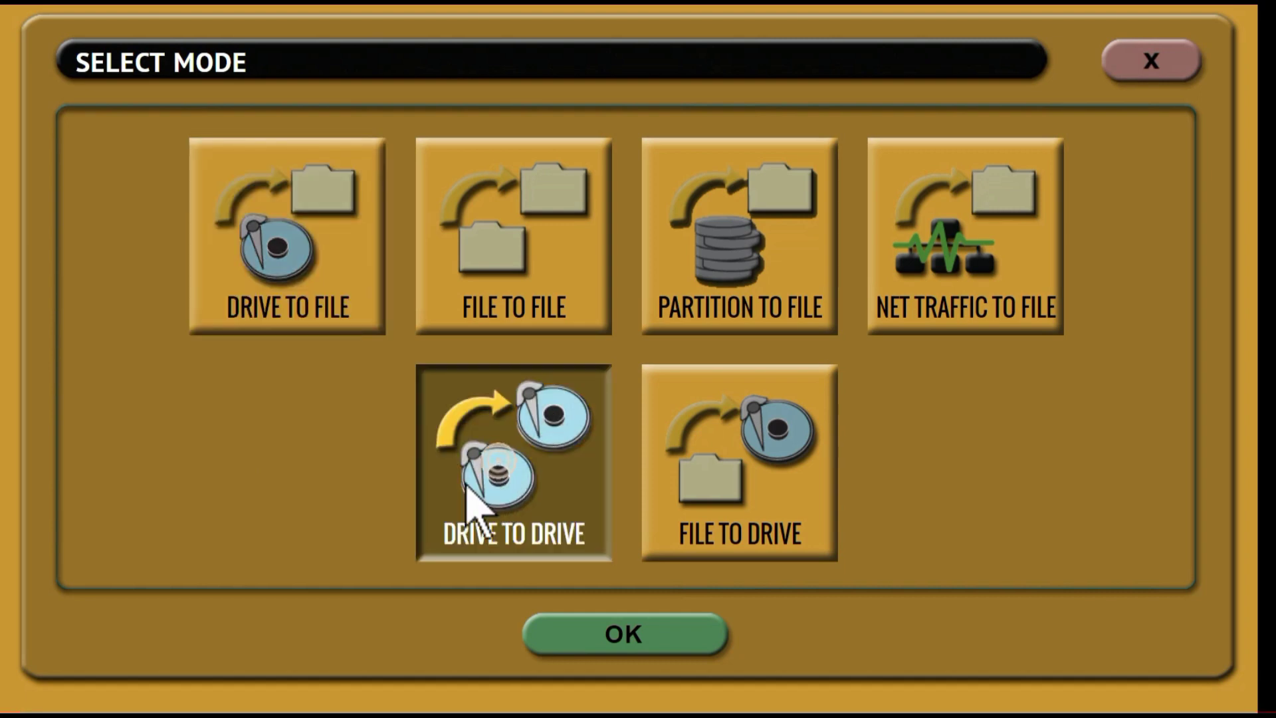
{"action": "left_click", "coordinate": [628, 633]}
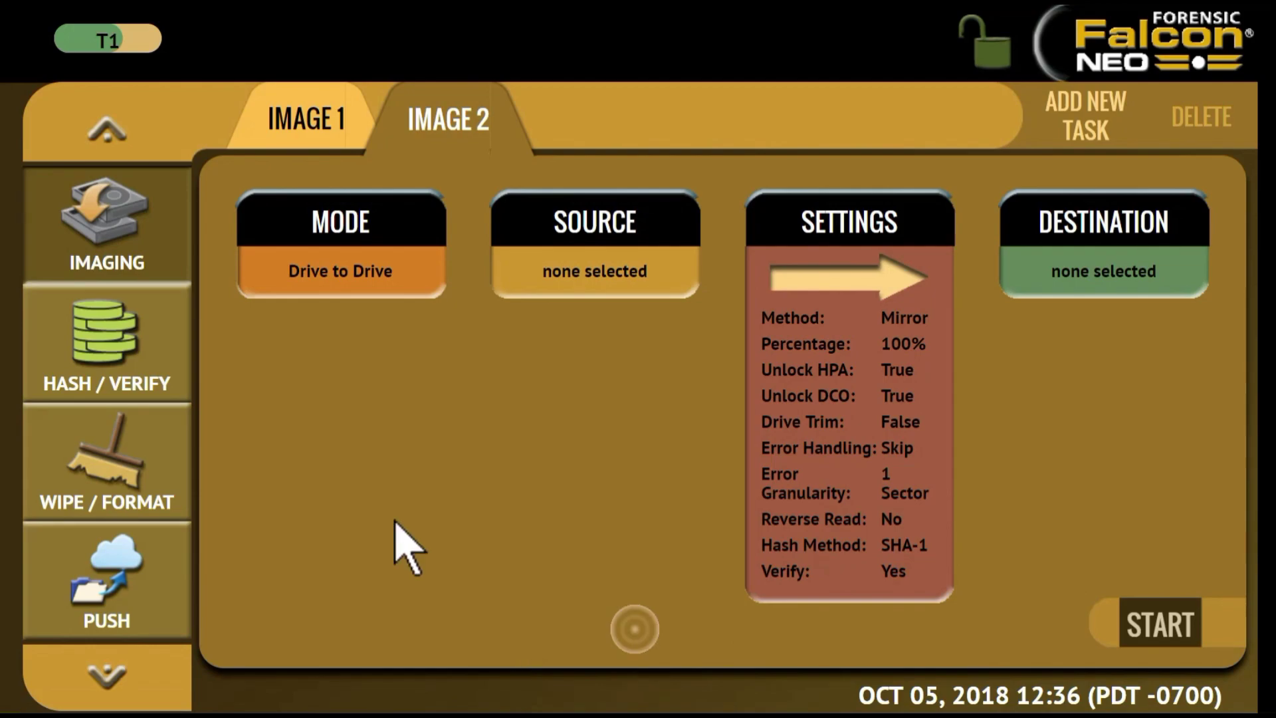
{"action": "left_click", "coordinate": [587, 229]}
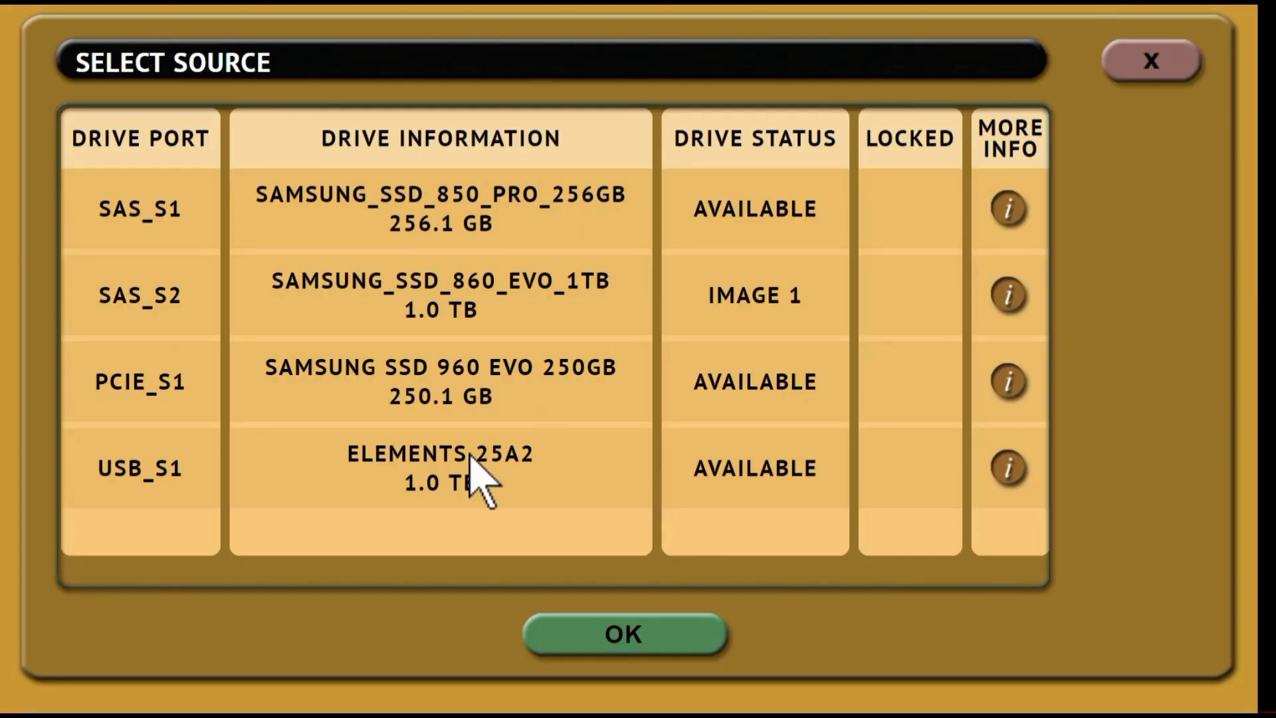
{"action": "left_click", "coordinate": [277, 391]}
Confirm PCIe_S1 as source and review IMAGE 2's Case Info and HPA/DCO/TRIM settings unchanged.
{"action": "left_click", "coordinate": [621, 634]}
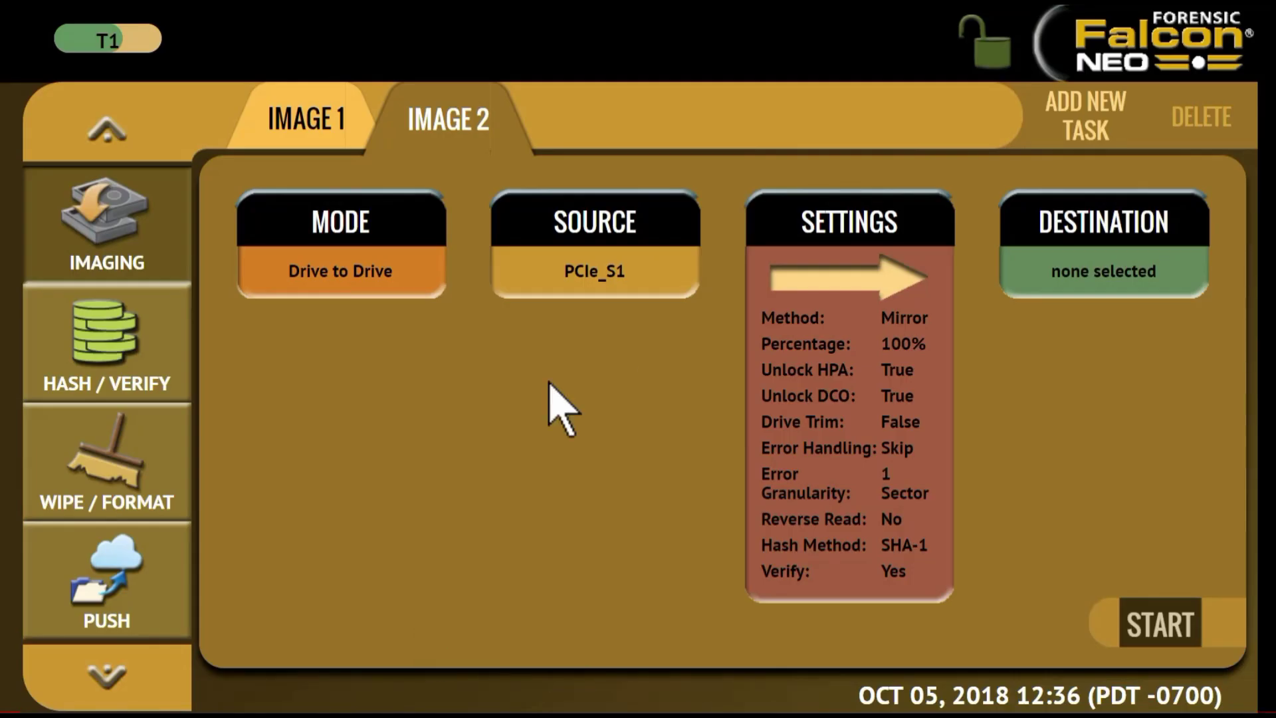
{"action": "left_click", "coordinate": [842, 228]}
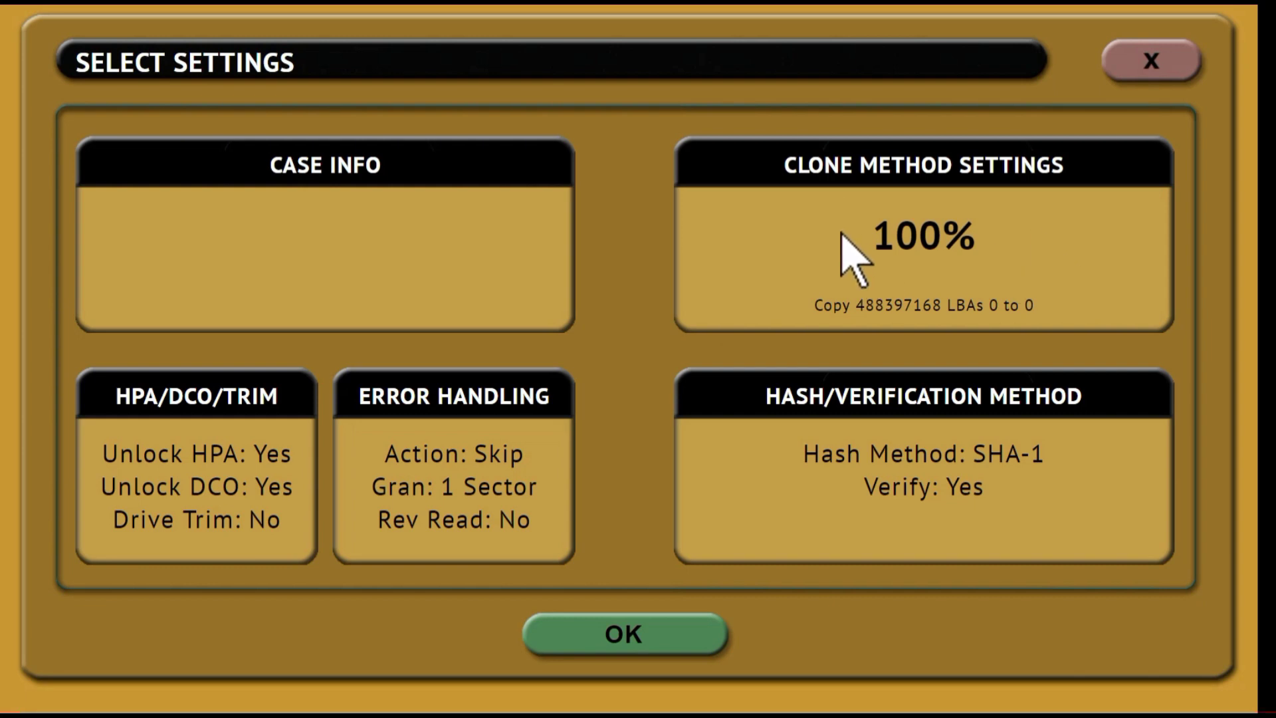
{"action": "left_click", "coordinate": [317, 158]}
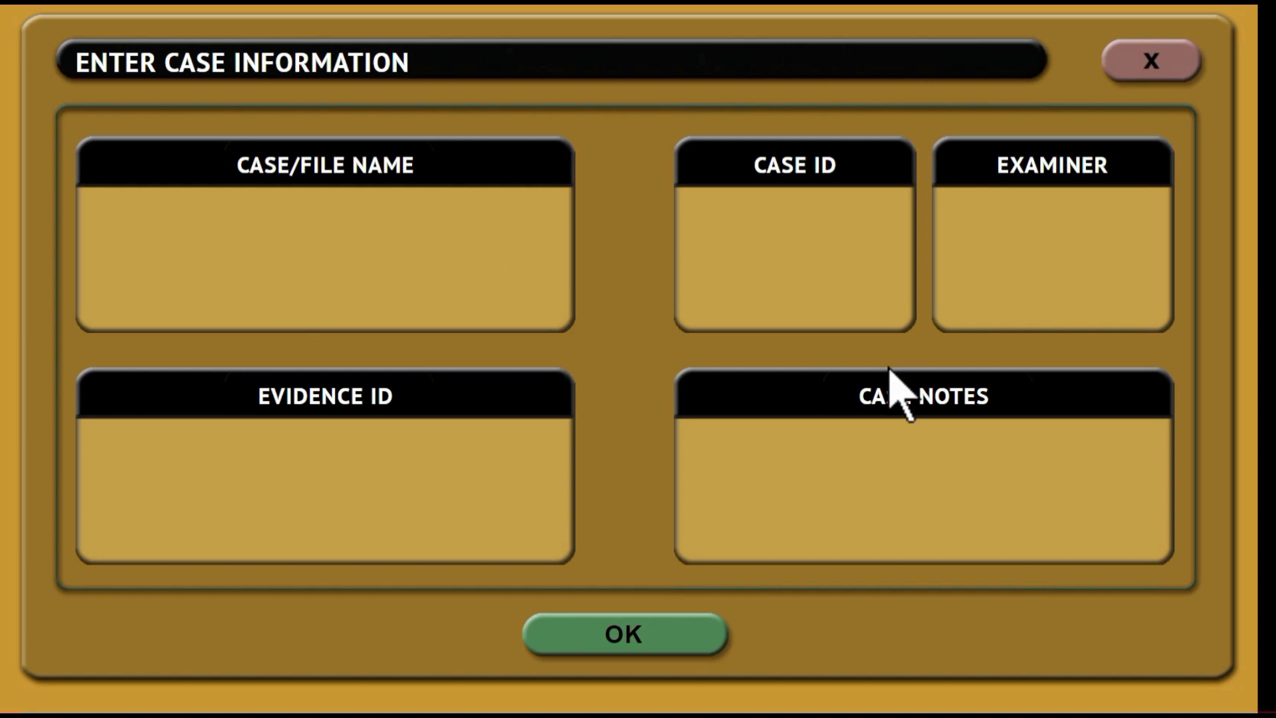
{"action": "left_click", "coordinate": [628, 644]}
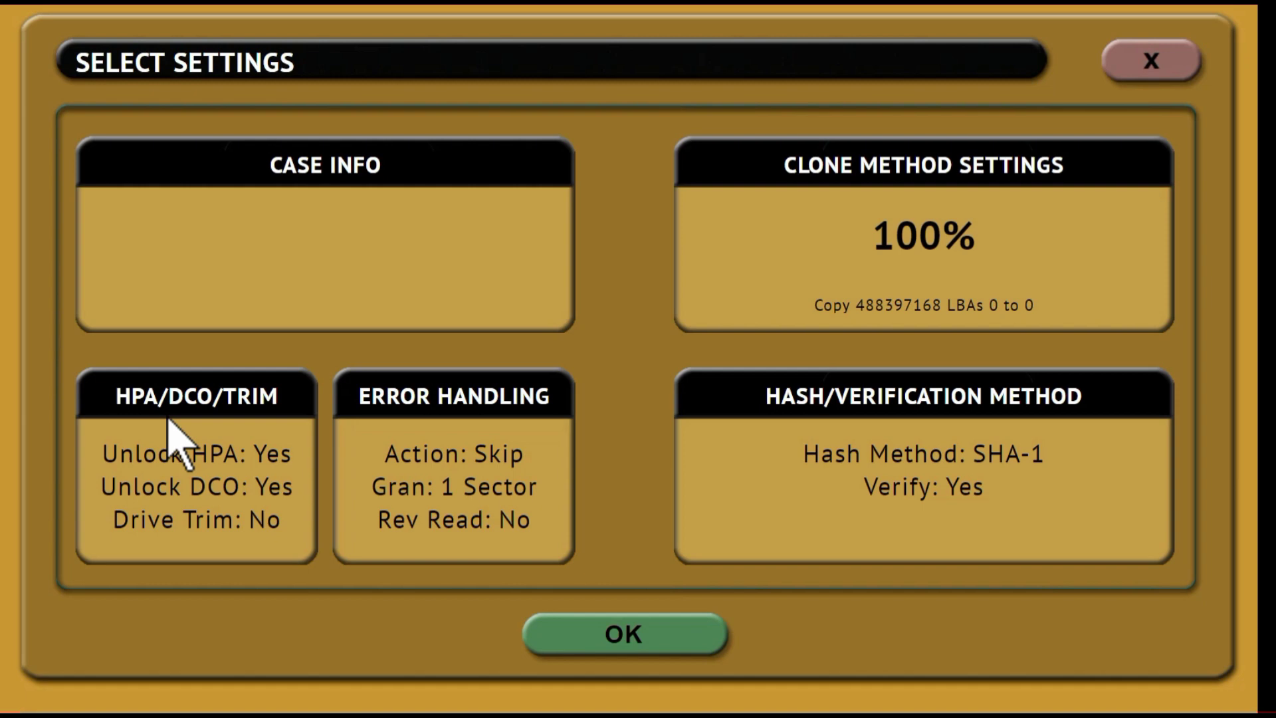
{"action": "left_click", "coordinate": [185, 392]}
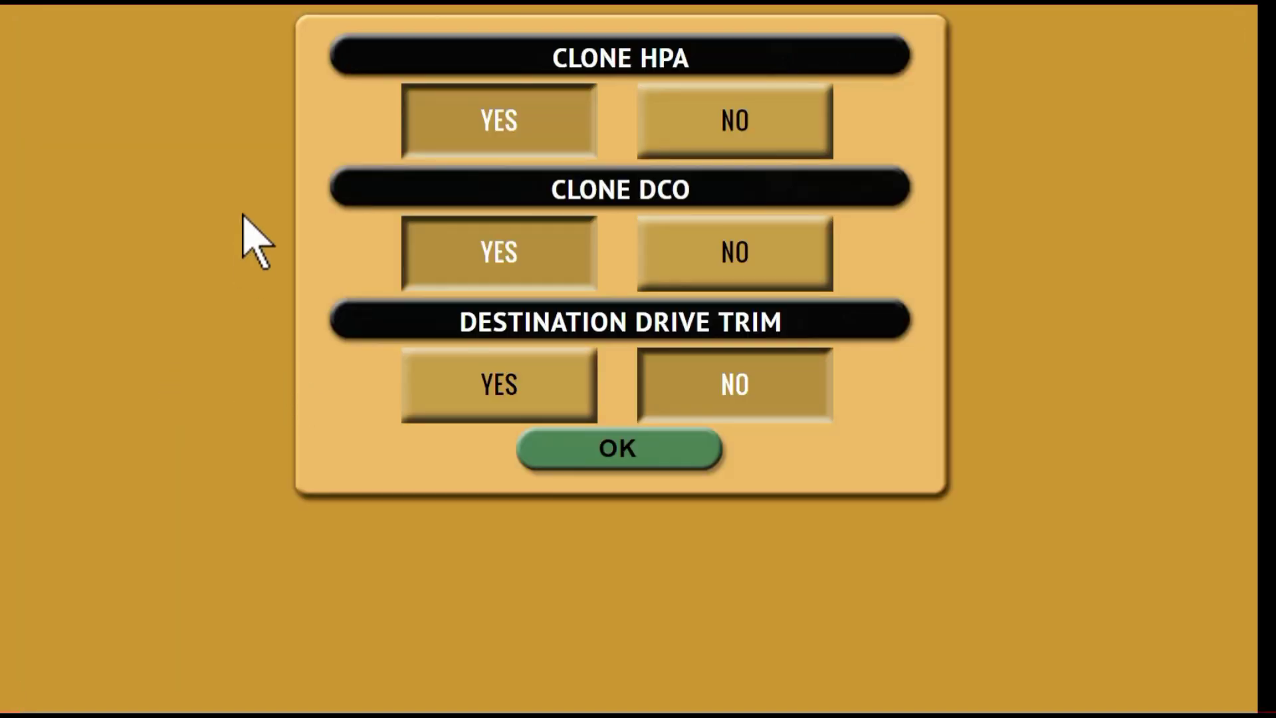
{"action": "left_click", "coordinate": [632, 449]}
Keep Skip, 1-sector error handling and set hash method None with Verify No.
{"action": "left_click", "coordinate": [459, 401]}
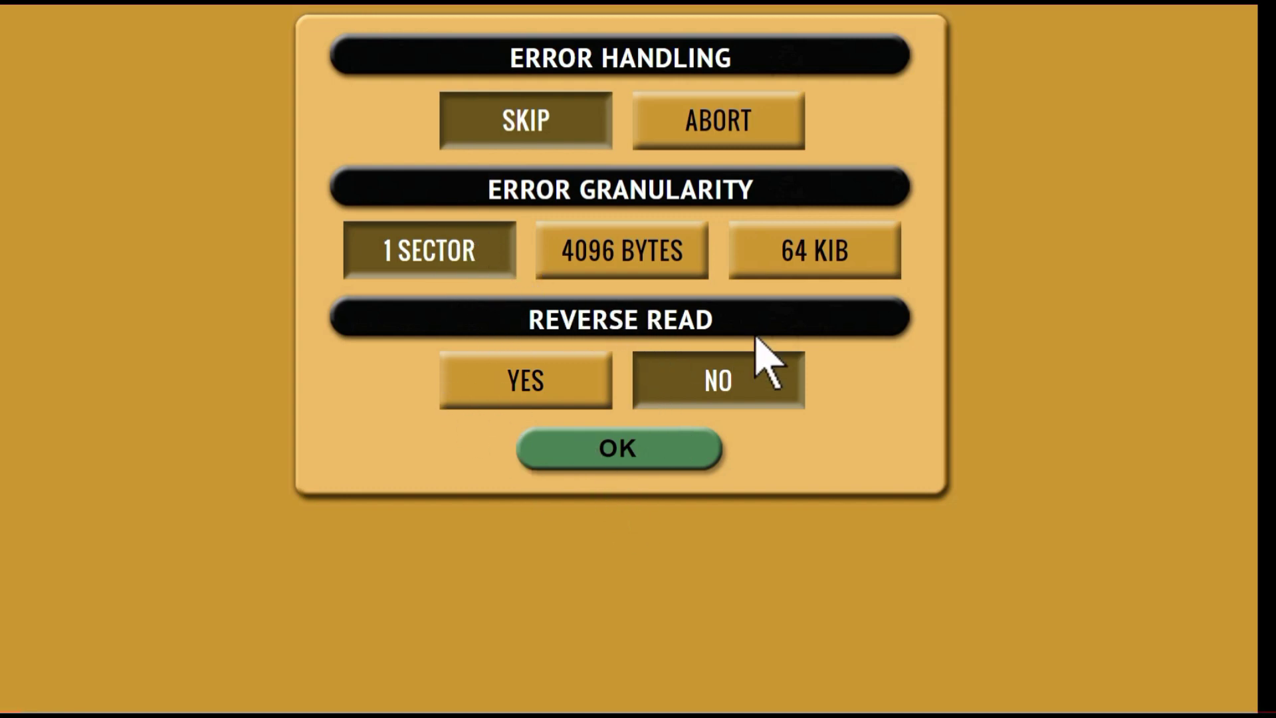
{"action": "left_click", "coordinate": [623, 449]}
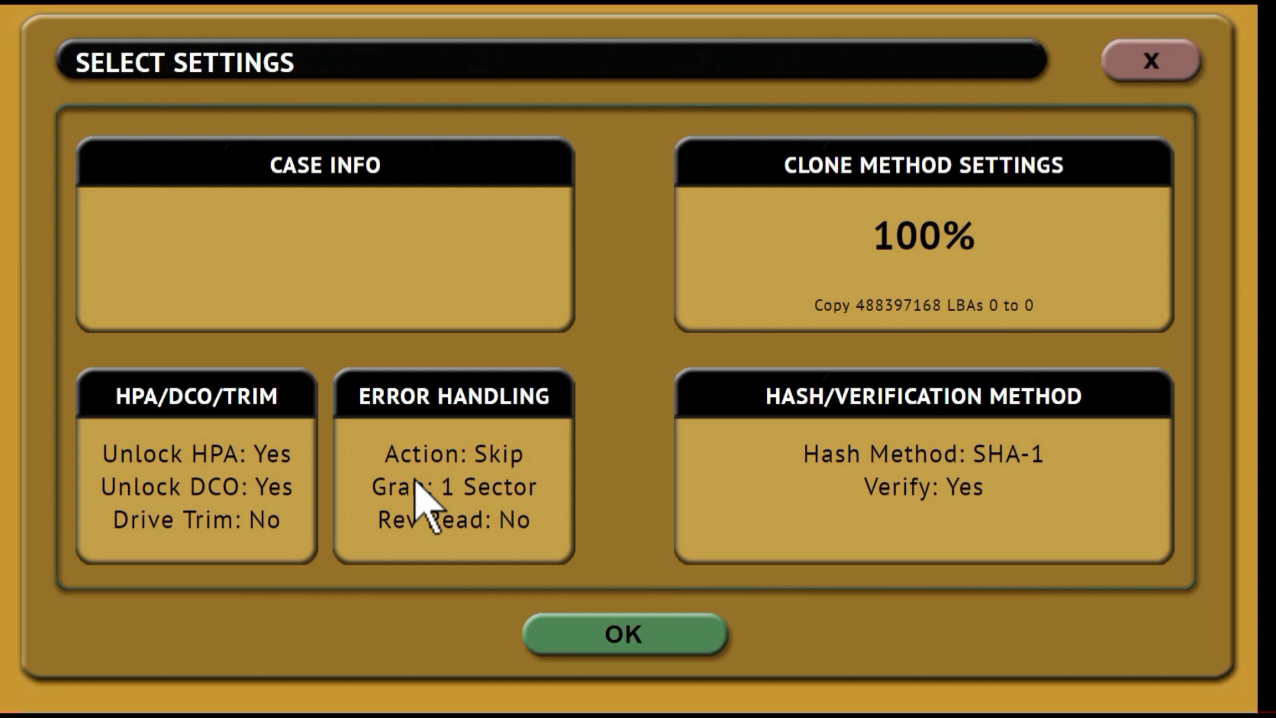
{"action": "left_click", "coordinate": [830, 405]}
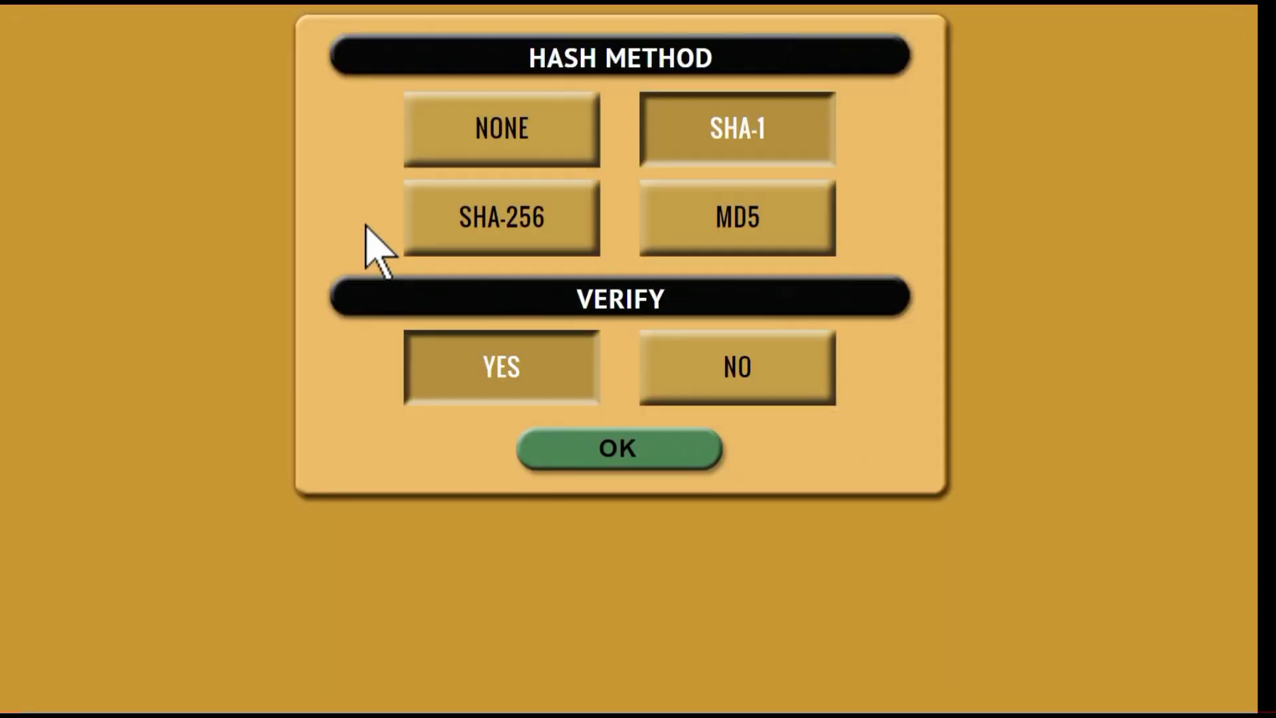
{"action": "left_click", "coordinate": [485, 131]}
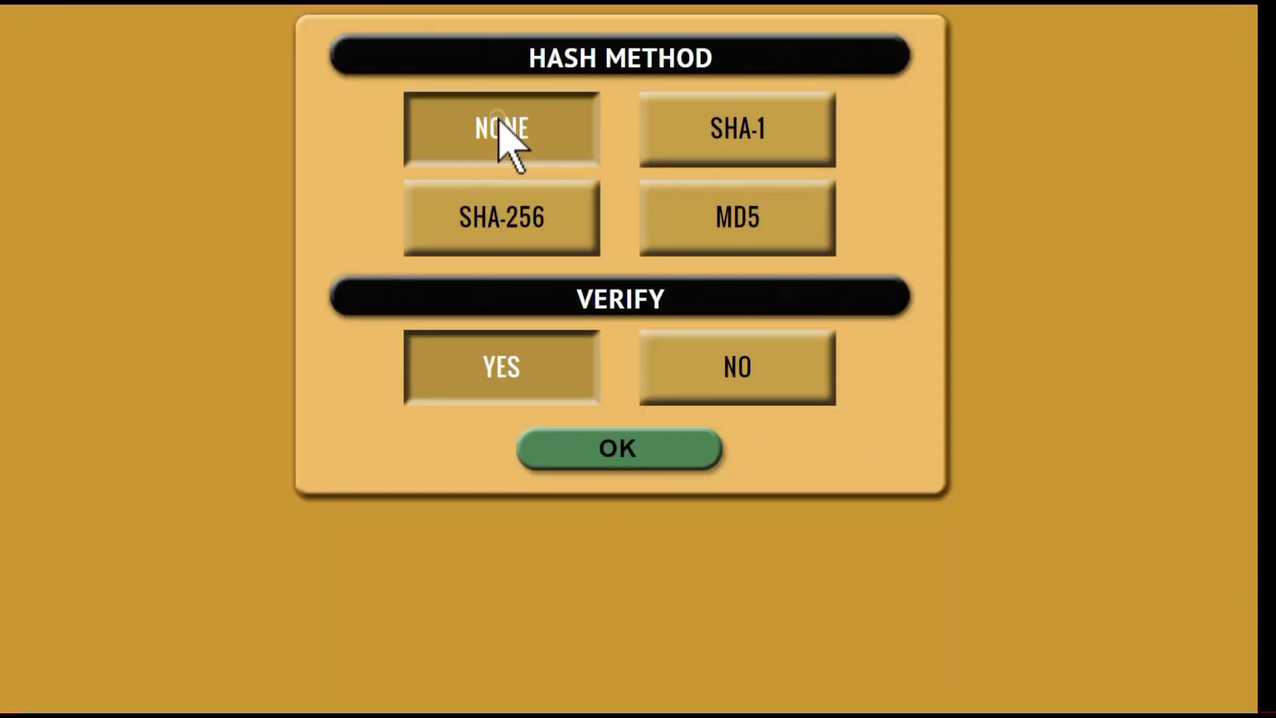
{"action": "left_click", "coordinate": [731, 362]}
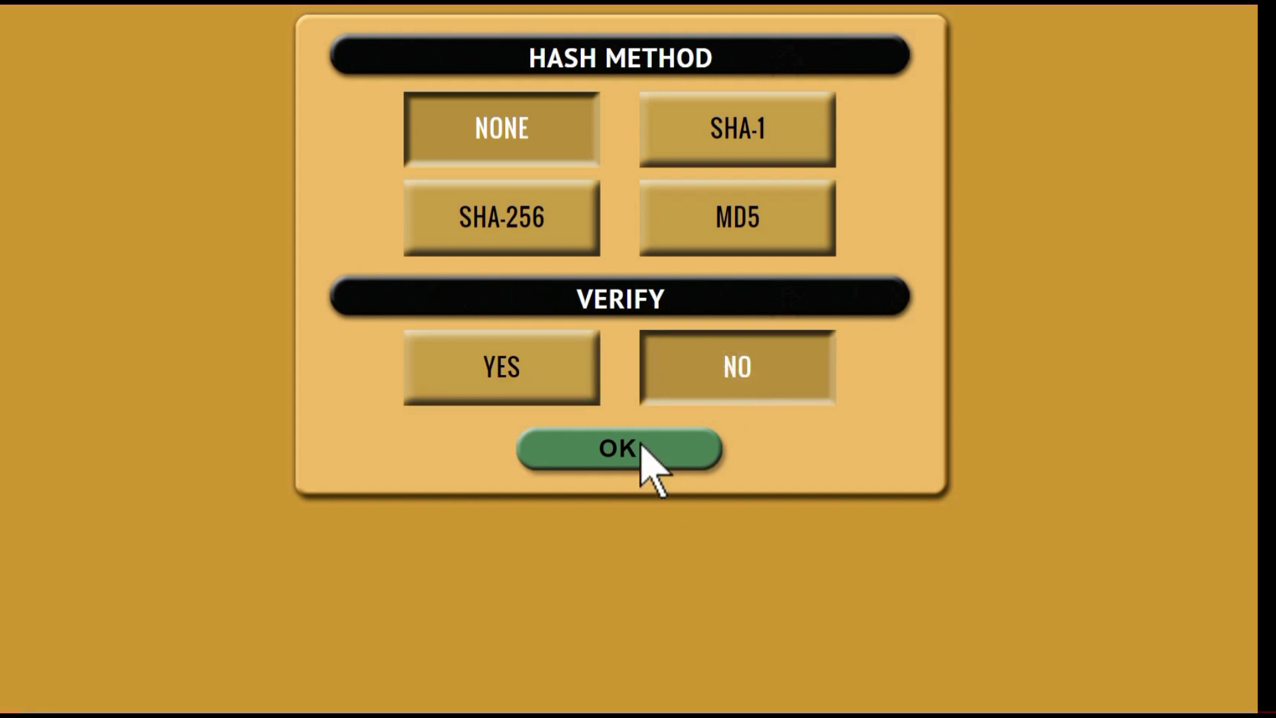
{"action": "left_click", "coordinate": [615, 448]}
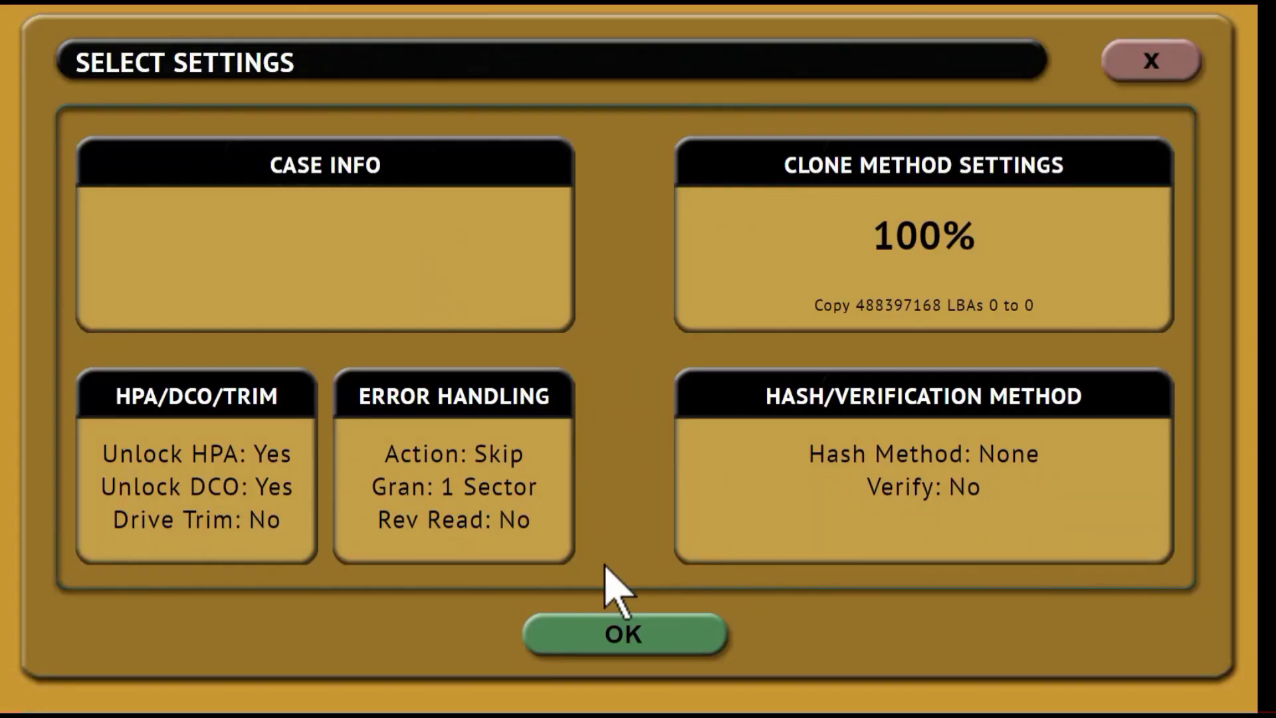
Apply the settings, set PCIe_D1 as IMAGE 2's destination, and start the task.
{"action": "left_click", "coordinate": [624, 634]}
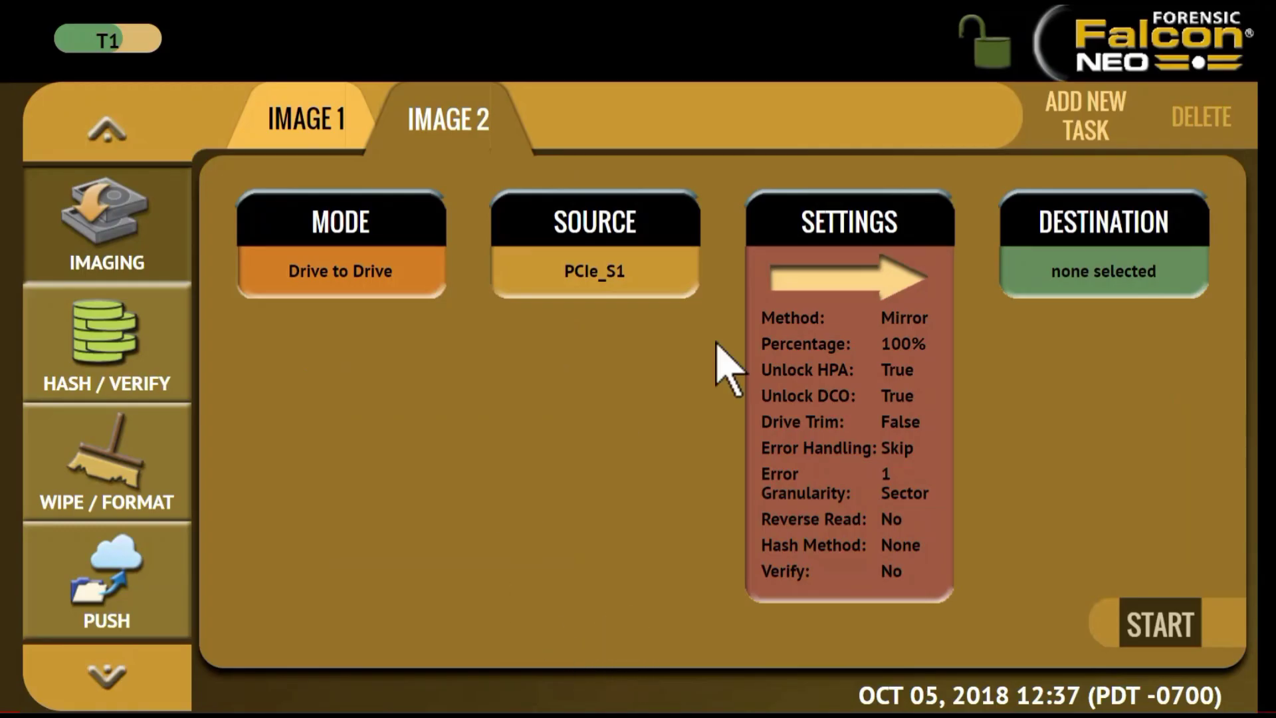
{"action": "left_click", "coordinate": [1078, 218]}
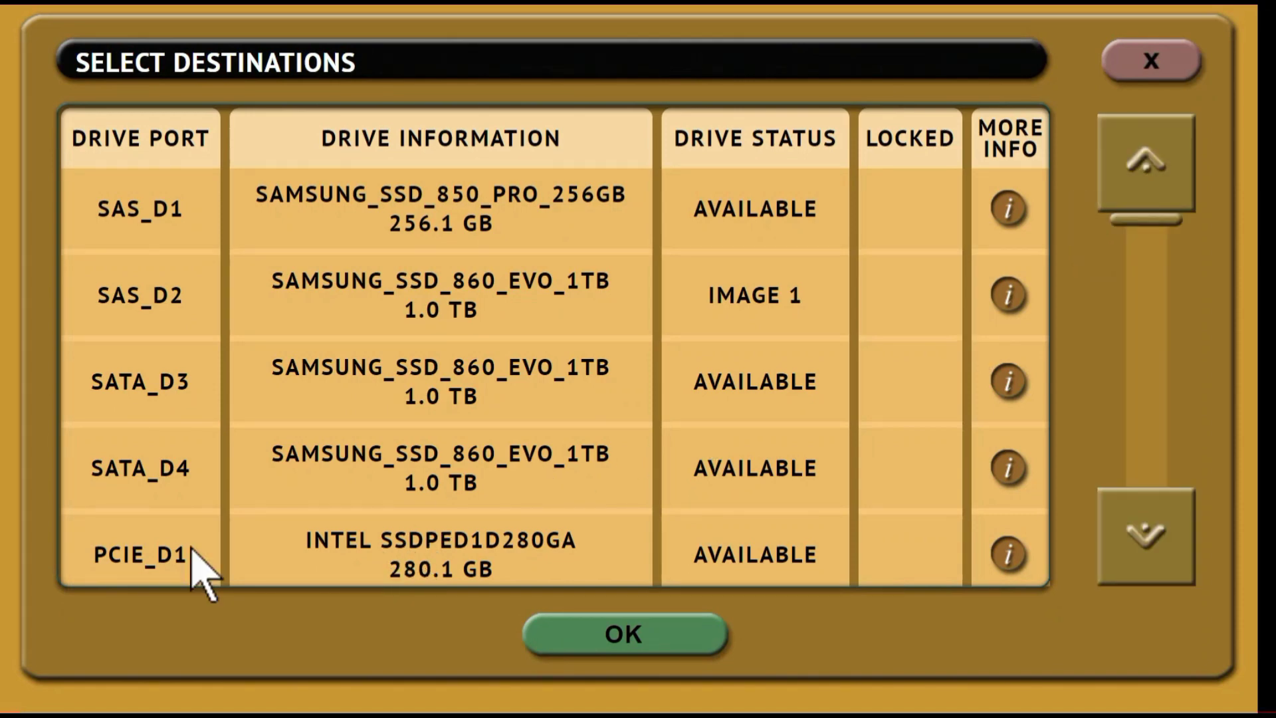
{"action": "left_click", "coordinate": [124, 553]}
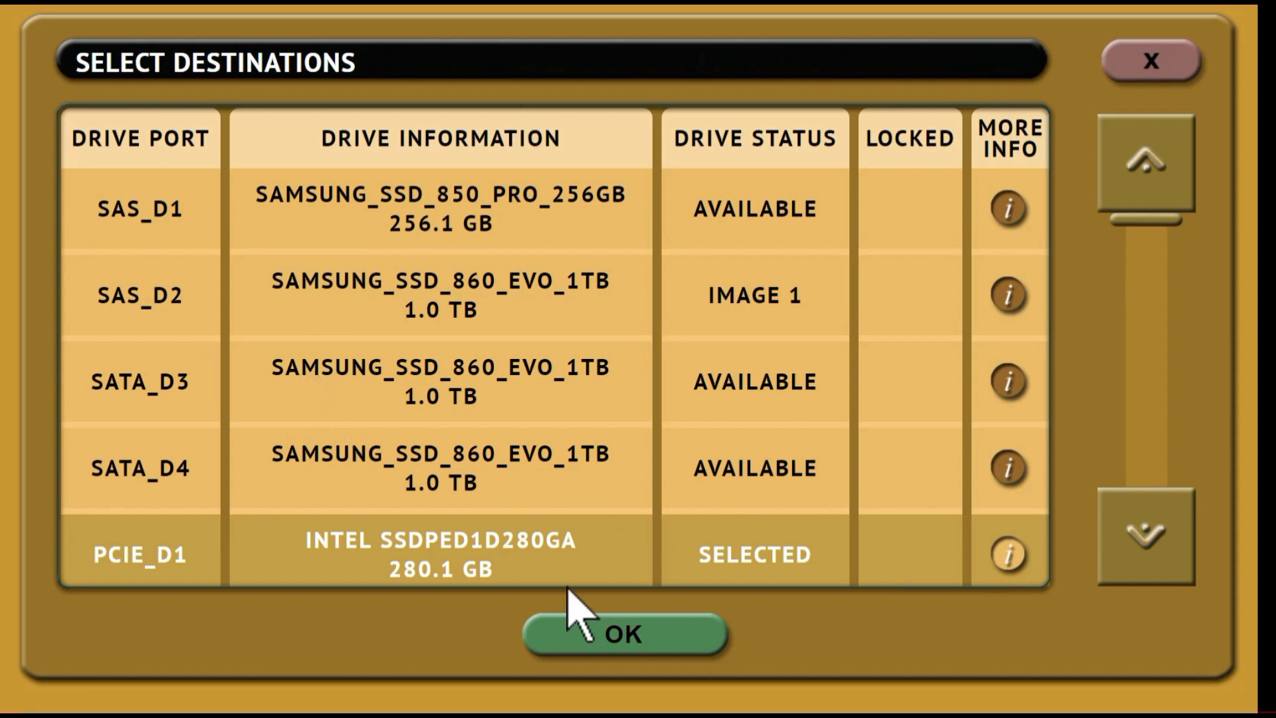
{"action": "left_click", "coordinate": [630, 636]}
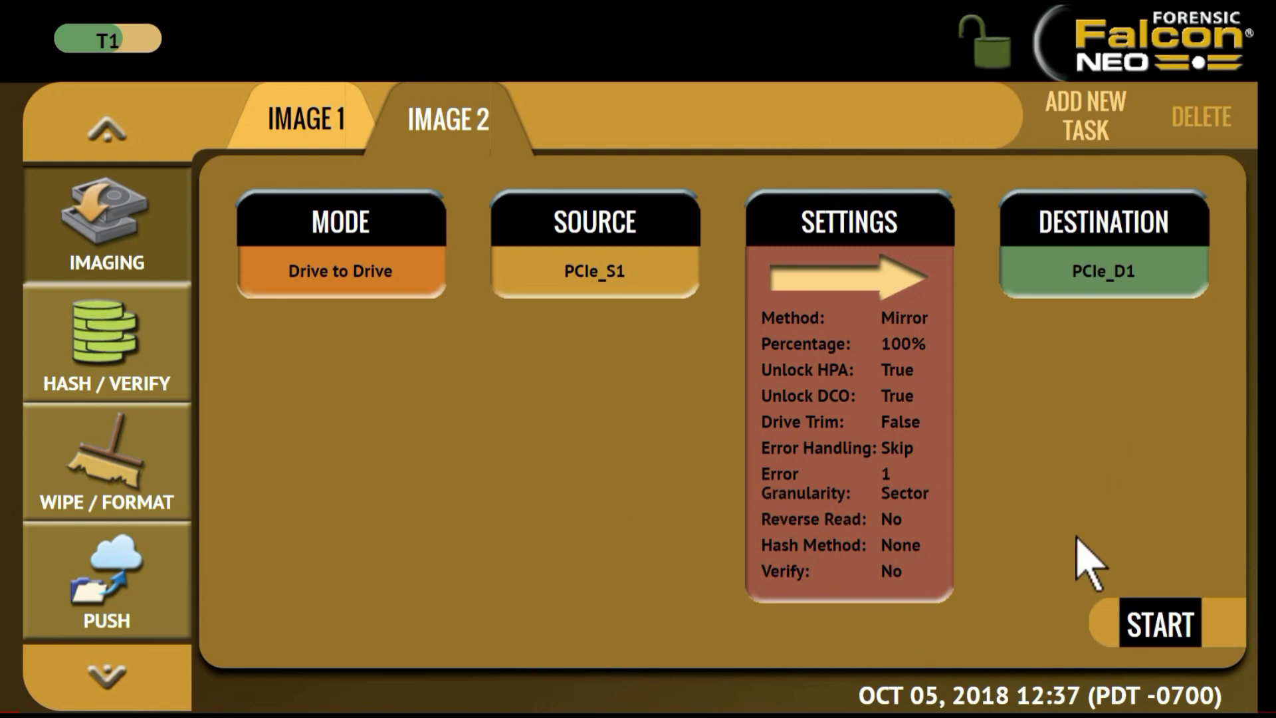
{"action": "left_click", "coordinate": [1168, 628]}
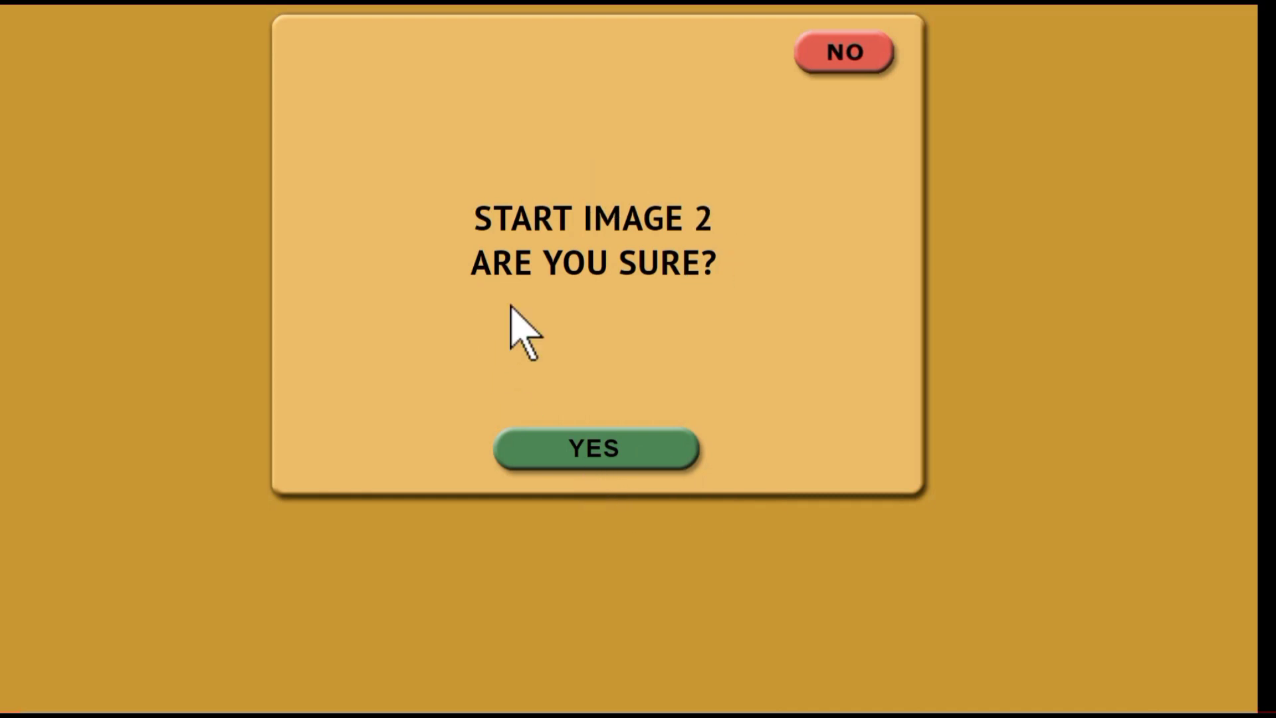
Confirm starting IMAGE 2, then add IMAGE 3 in Drive to File mode with source SAS_S1.
{"action": "left_click", "coordinate": [598, 451]}
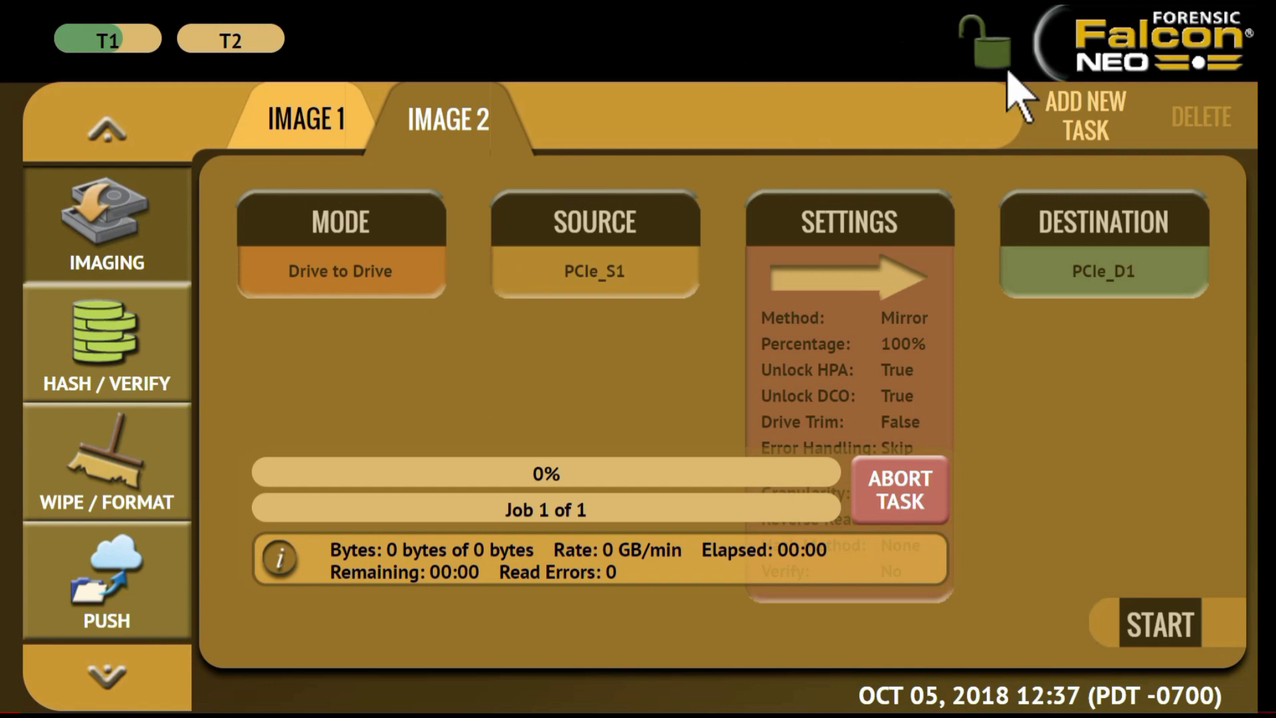
{"action": "left_click", "coordinate": [1082, 112]}
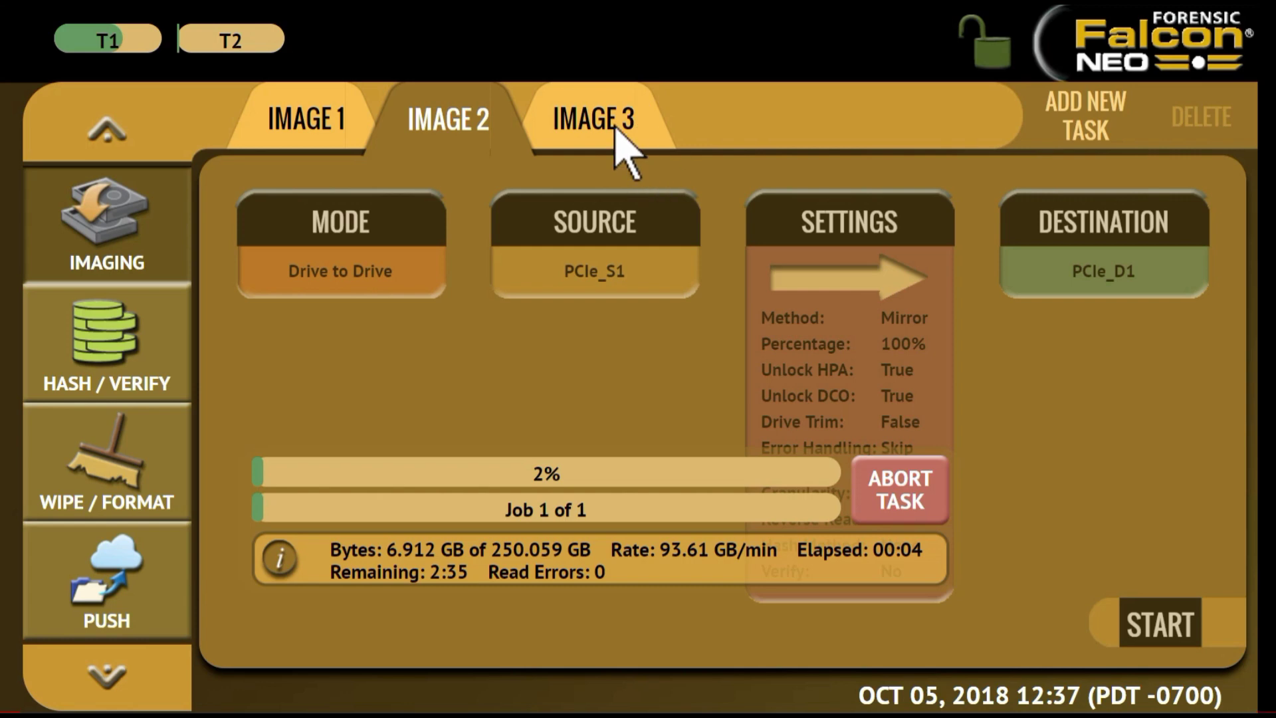
{"action": "left_click", "coordinate": [586, 129]}
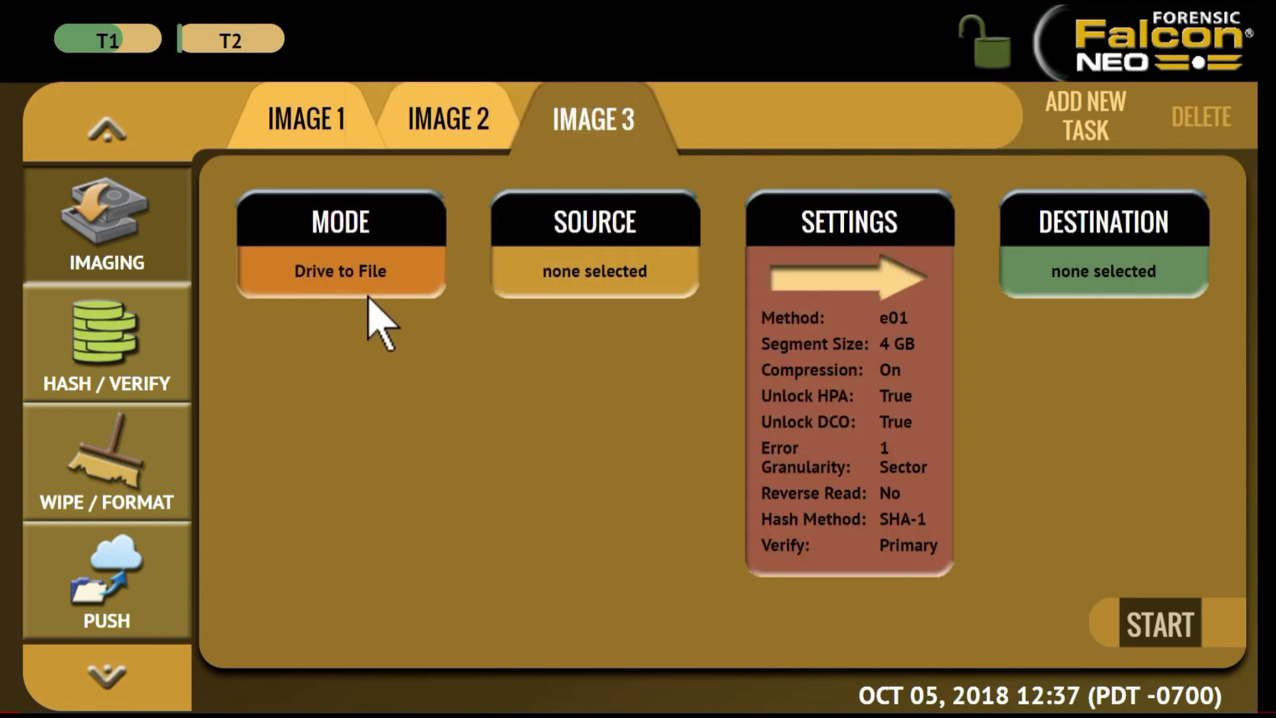
{"action": "left_click", "coordinate": [341, 242]}
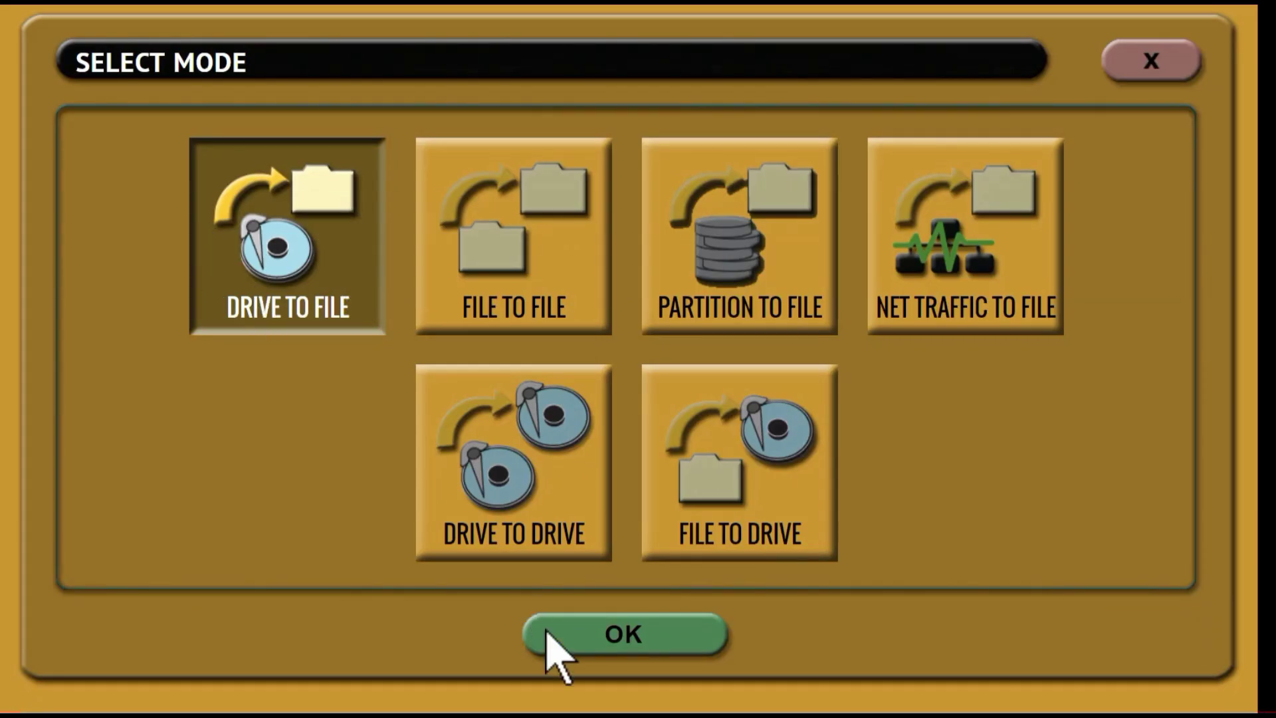
{"action": "left_click", "coordinate": [623, 633]}
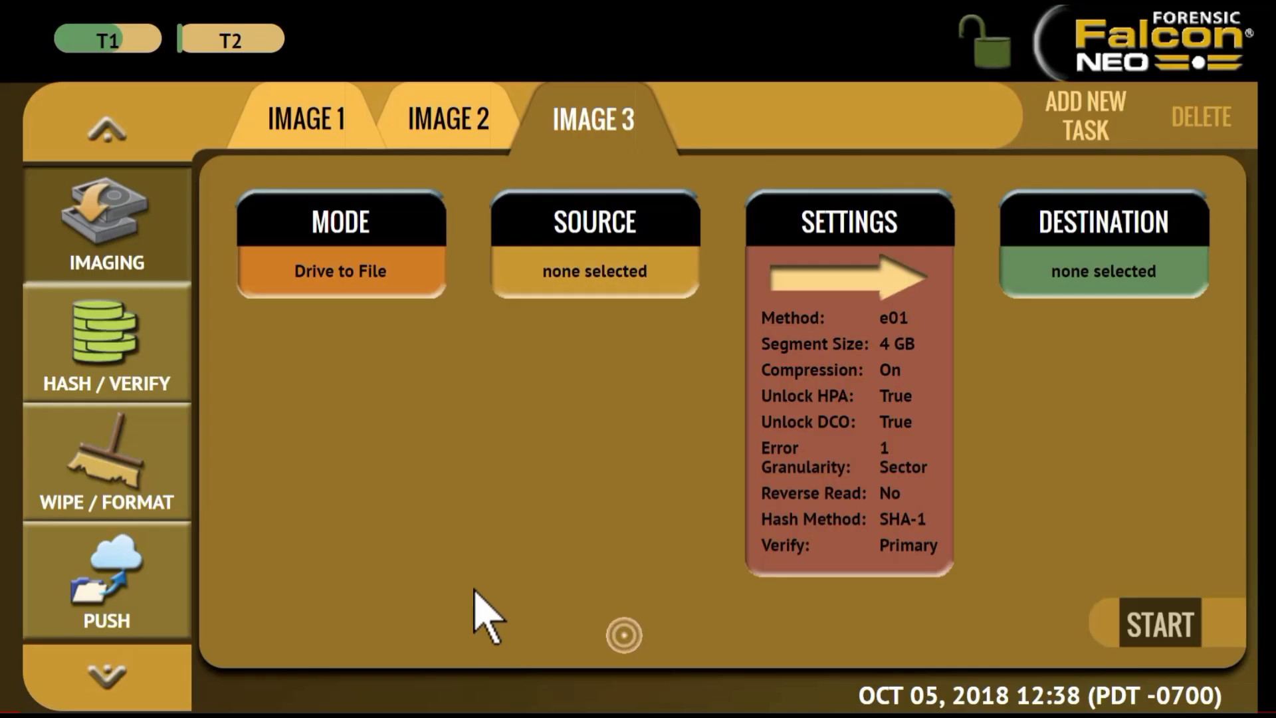
{"action": "left_click", "coordinate": [592, 233]}
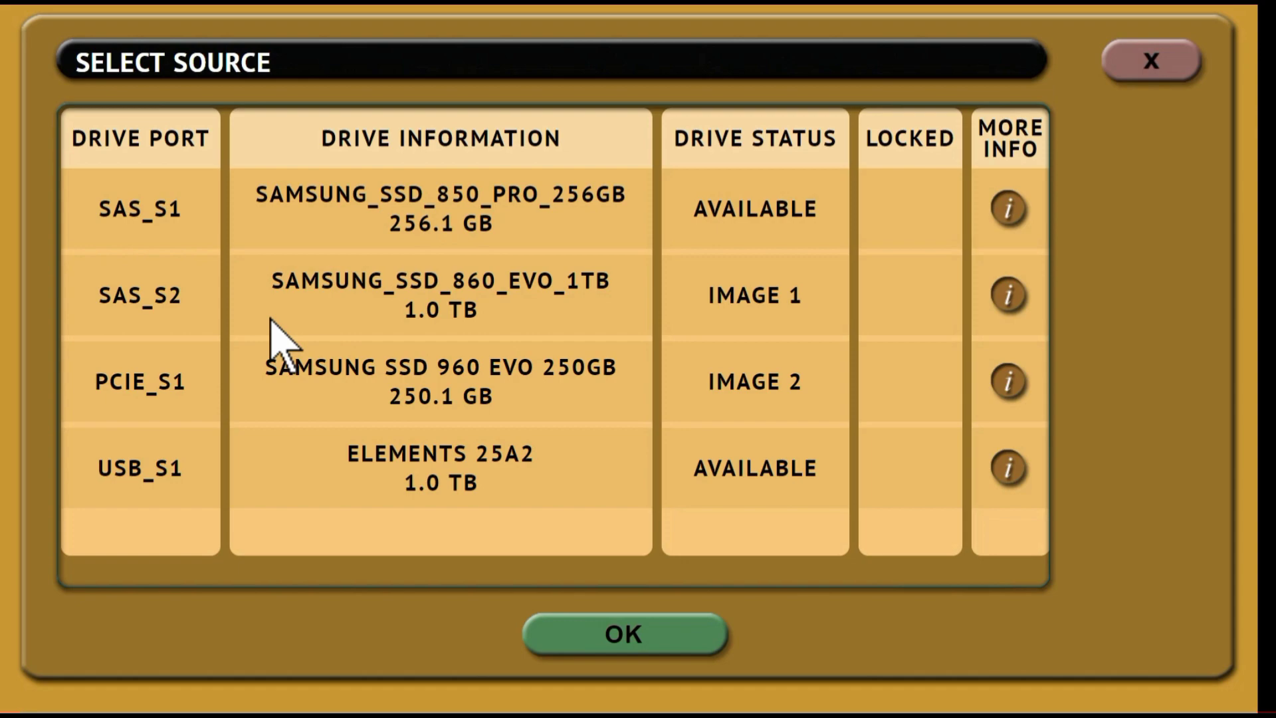
{"action": "left_click", "coordinate": [340, 222]}
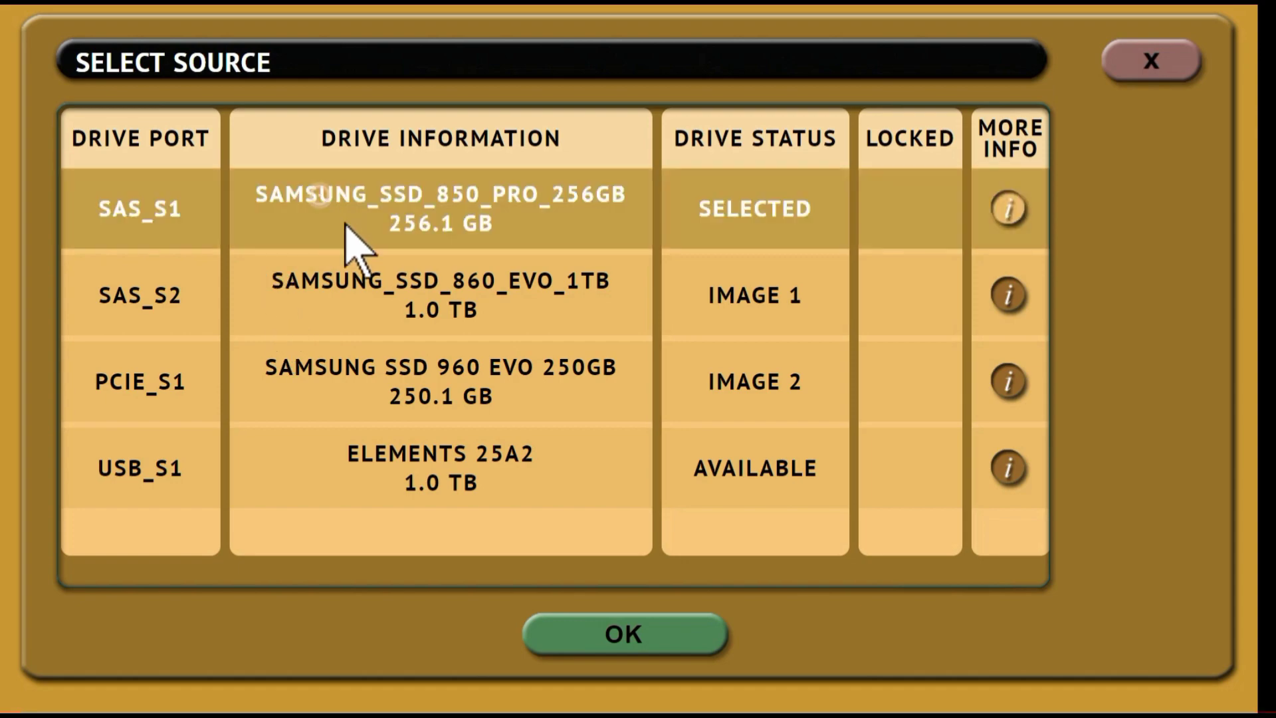
{"action": "left_click", "coordinate": [628, 635]}
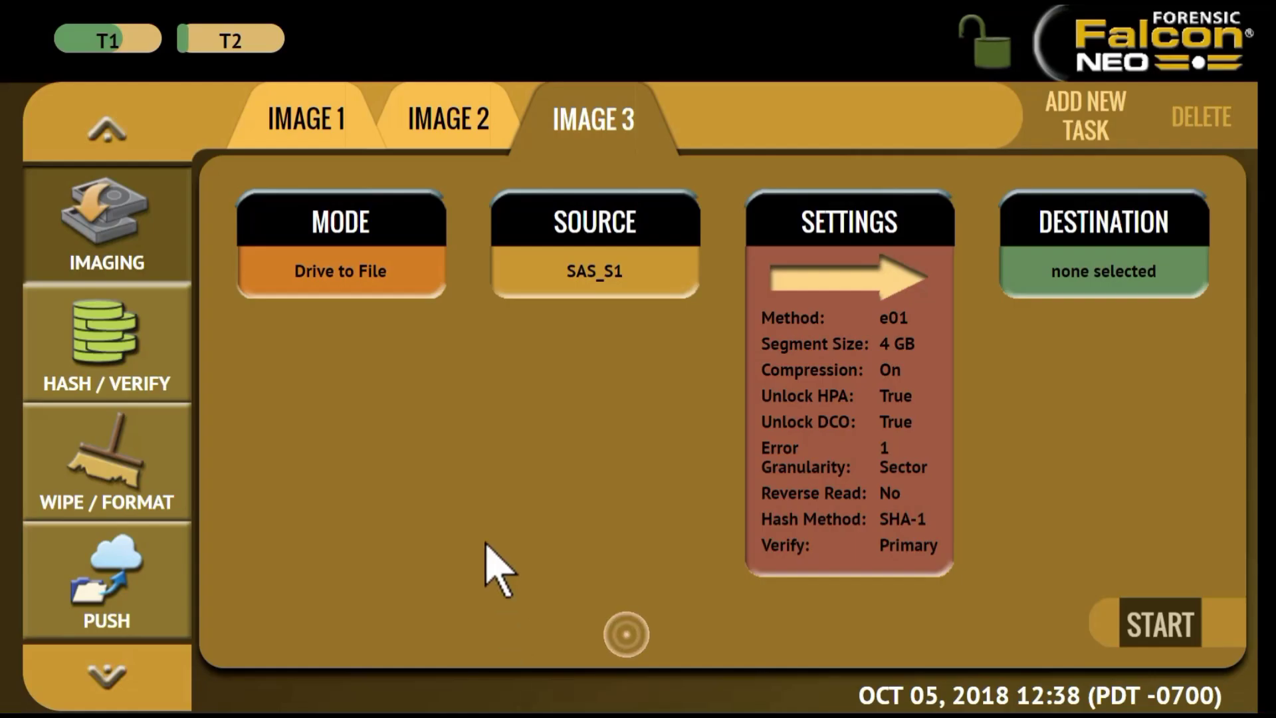
Accept IMAGE 3's default settings, set SAS_D1 as its destination, and go to Wipe / Format.
{"action": "left_click", "coordinate": [812, 377]}
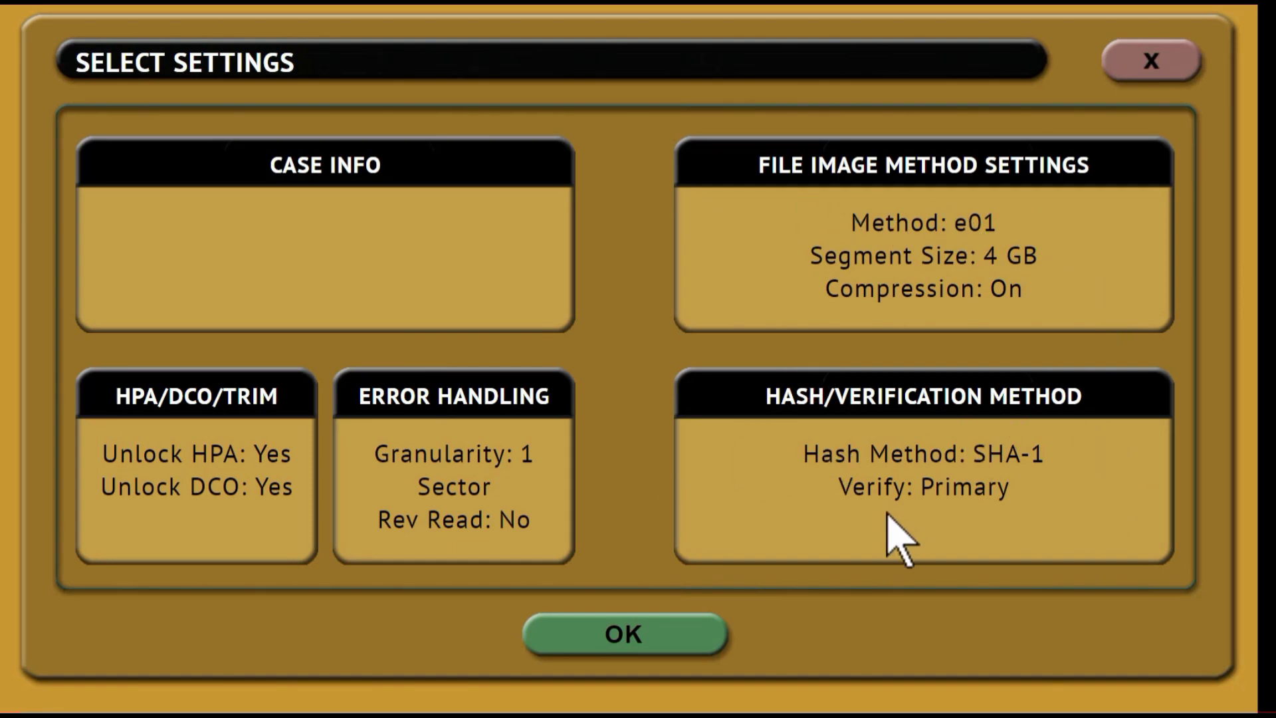
{"action": "left_click", "coordinate": [629, 643]}
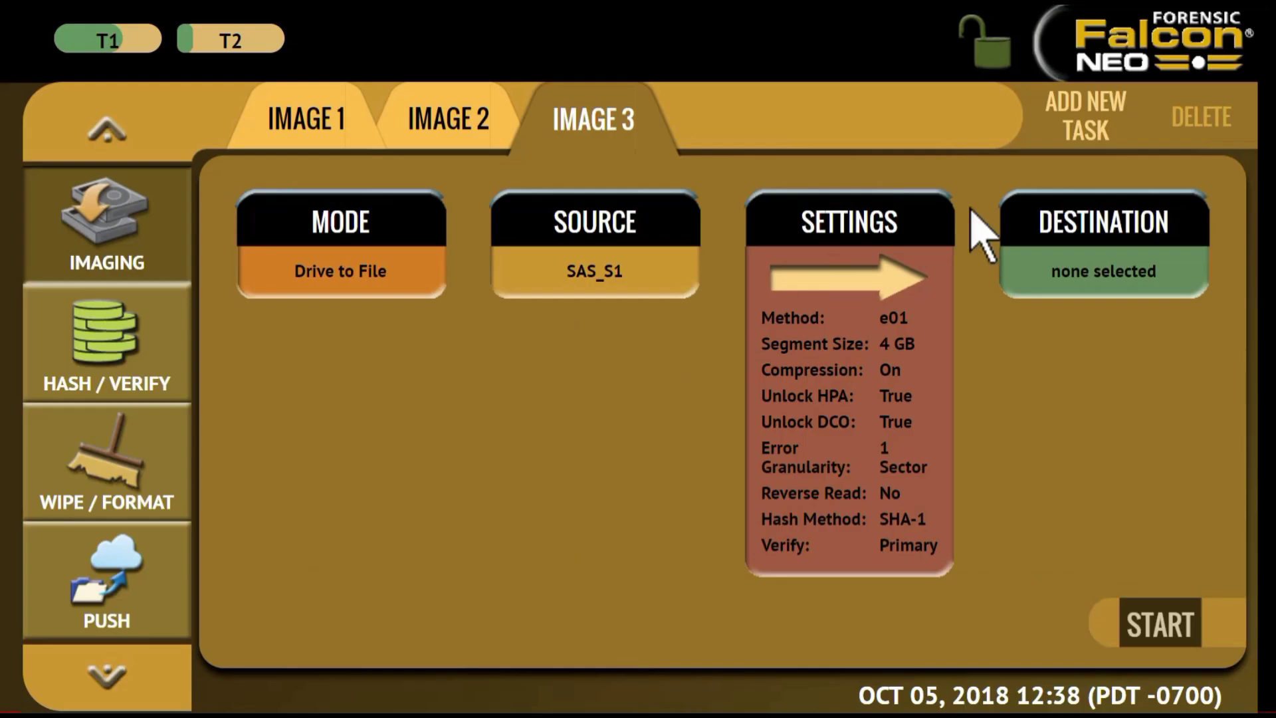
{"action": "left_click", "coordinate": [1014, 240]}
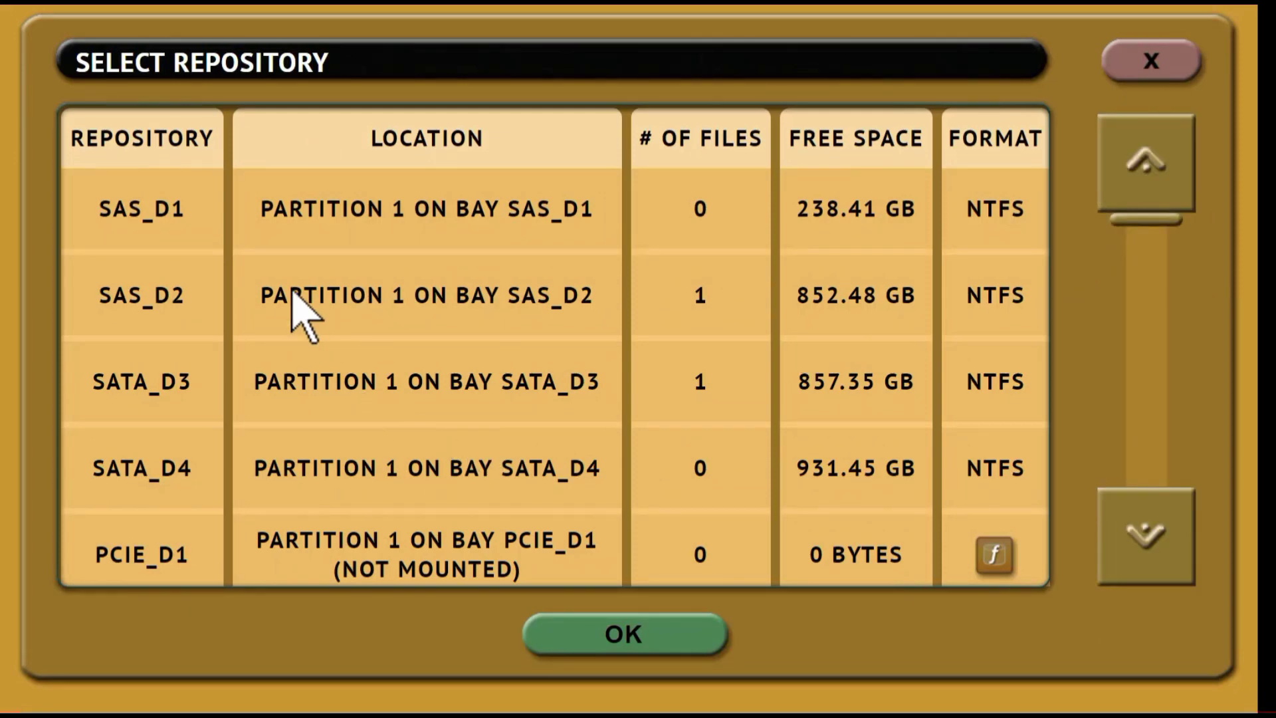
{"action": "left_click", "coordinate": [359, 227]}
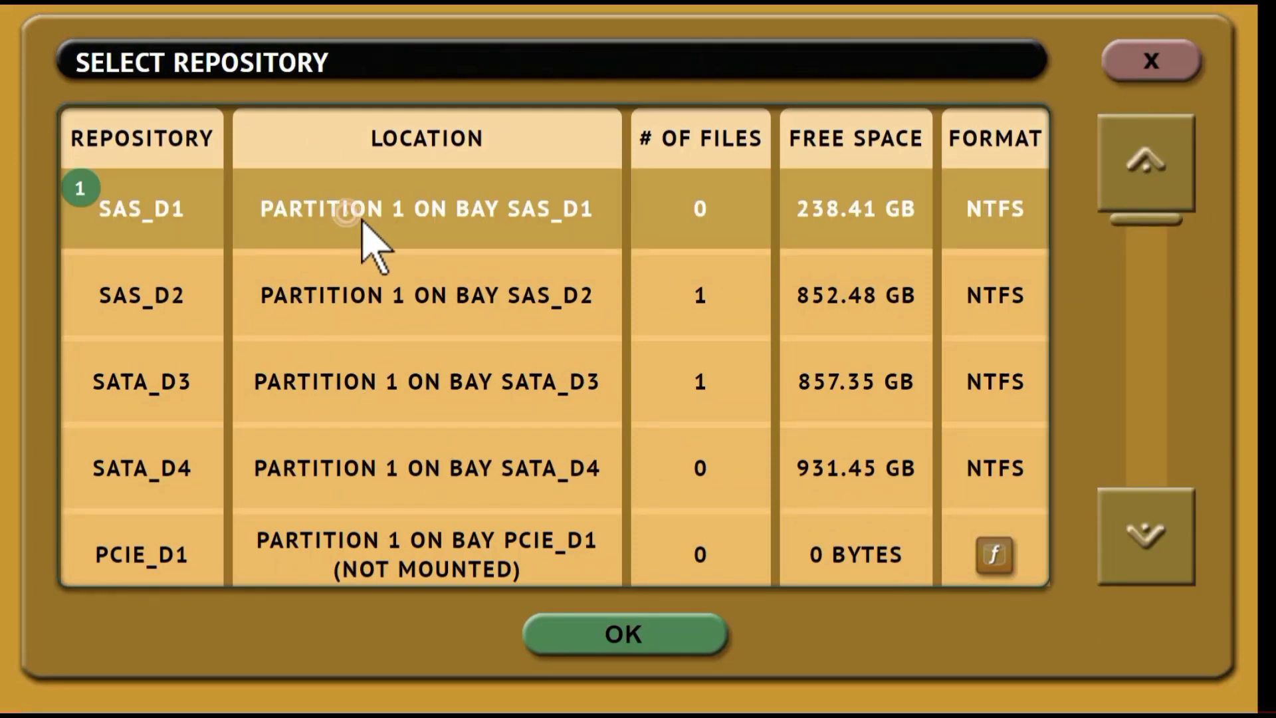
{"action": "left_click", "coordinate": [628, 638]}
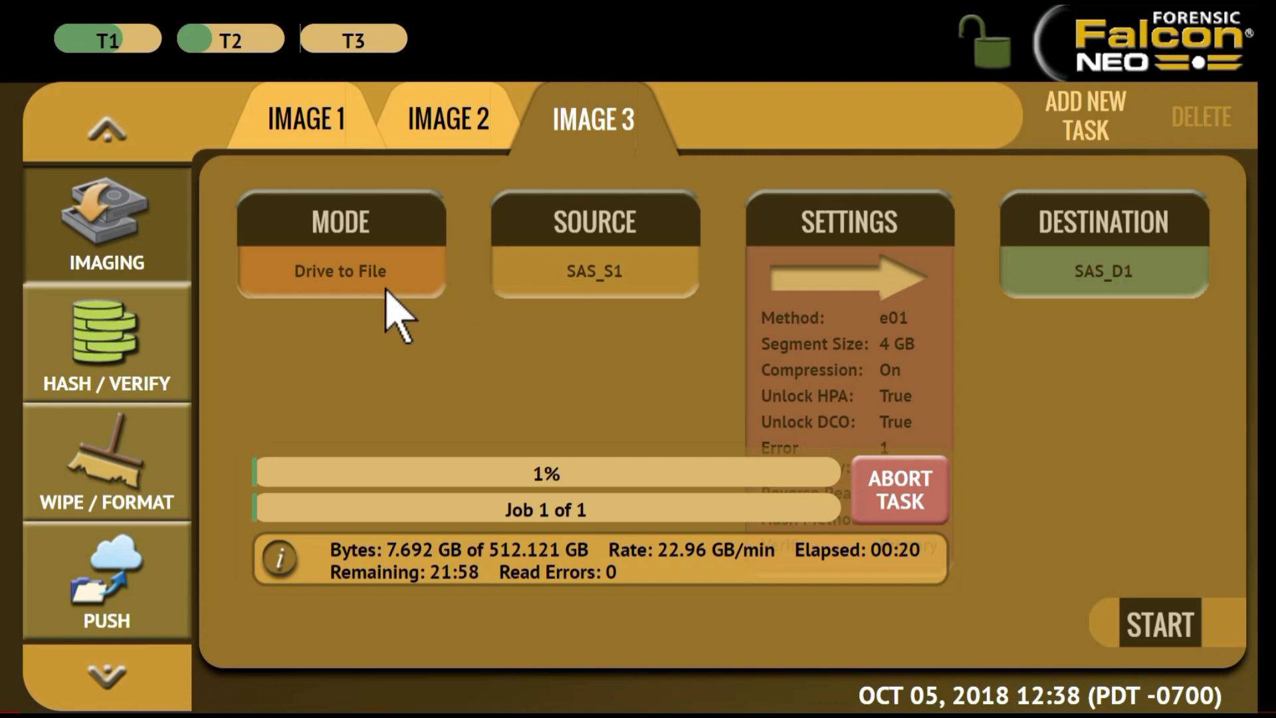
{"action": "left_click", "coordinate": [106, 475]}
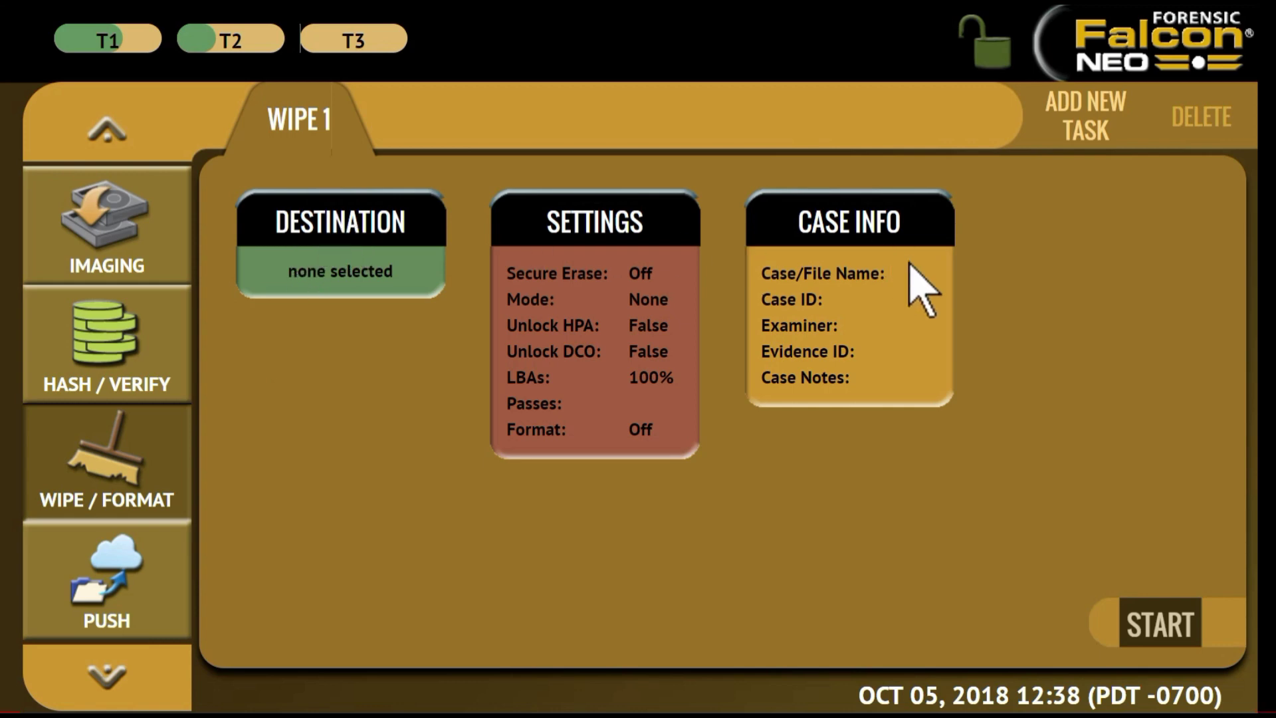
Target SATA_D4 for WIPE 1 with Secure Erase on and wipe mode None.
{"action": "left_click", "coordinate": [350, 226]}
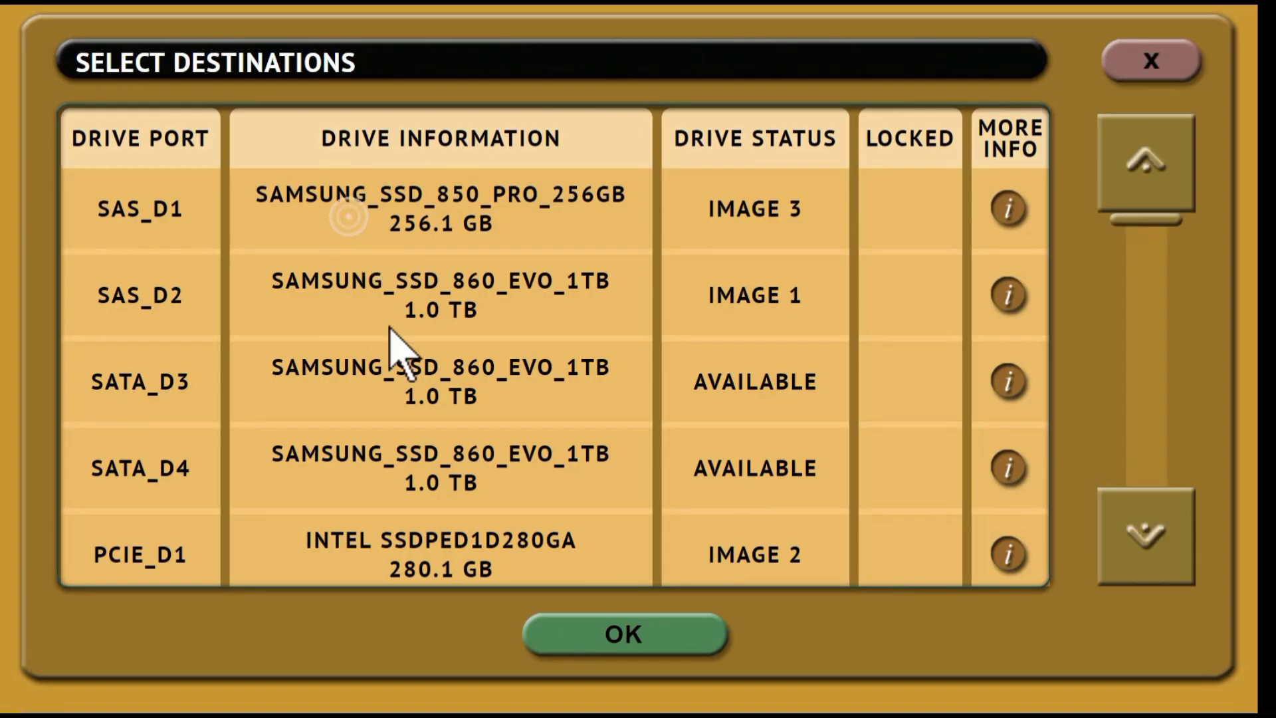
{"action": "left_click", "coordinate": [292, 477]}
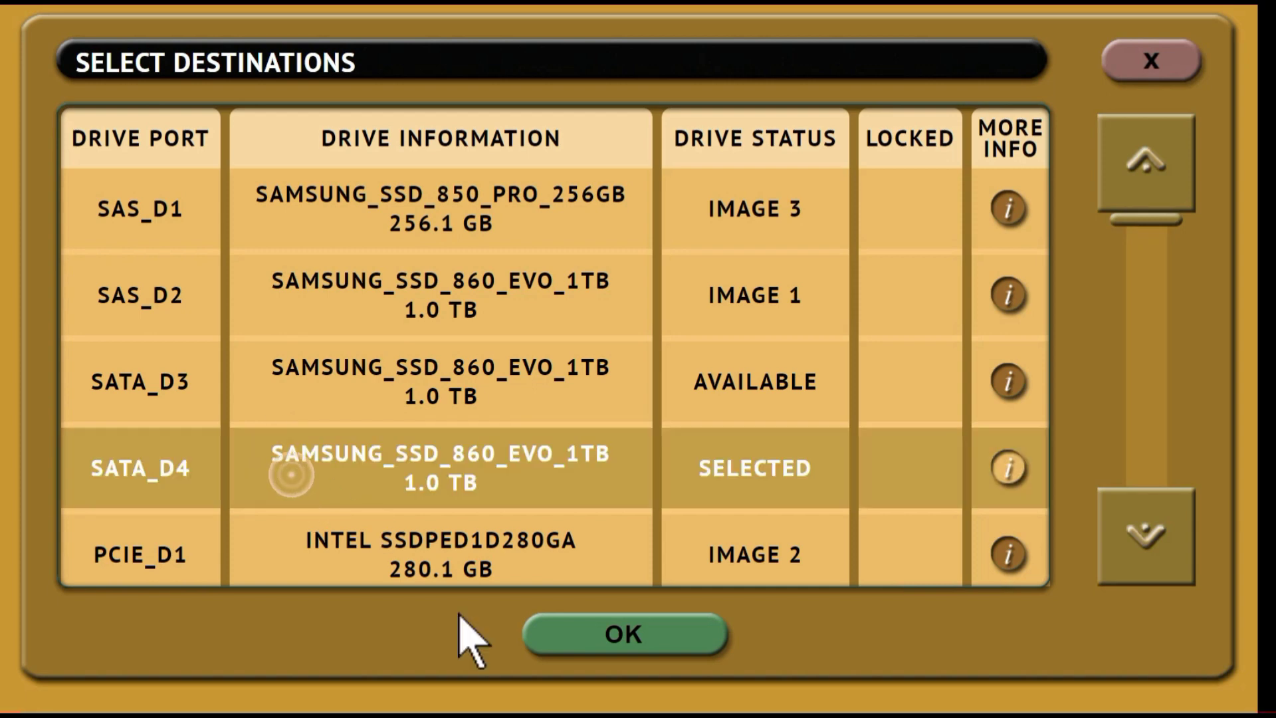
{"action": "left_click", "coordinate": [613, 630]}
{"action": "left_click", "coordinate": [575, 220]}
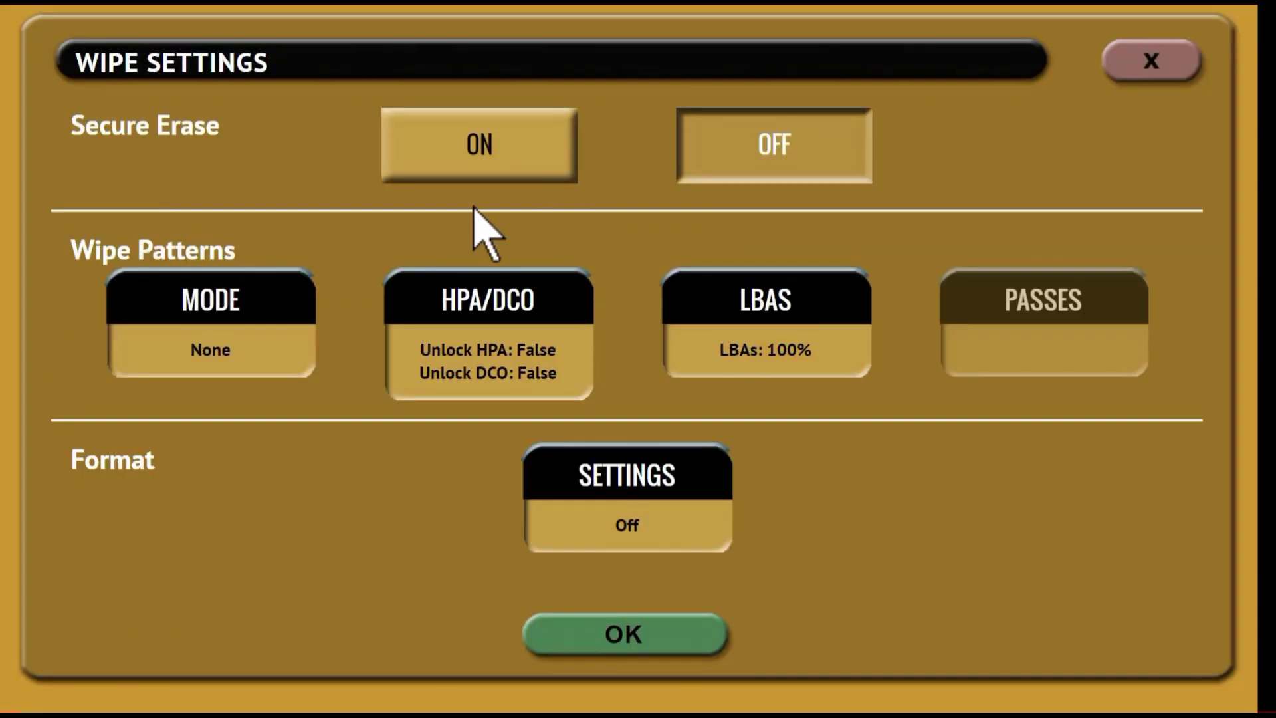
{"action": "left_click", "coordinate": [475, 141]}
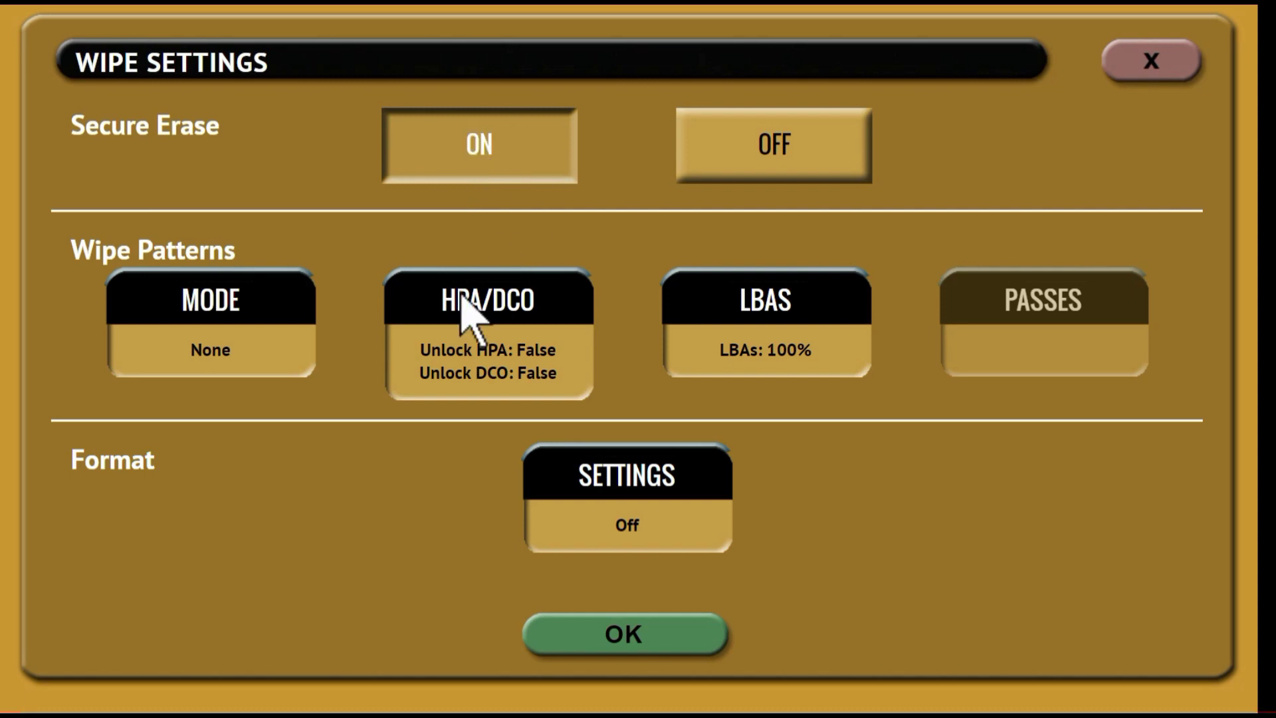
{"action": "left_click", "coordinate": [210, 300]}
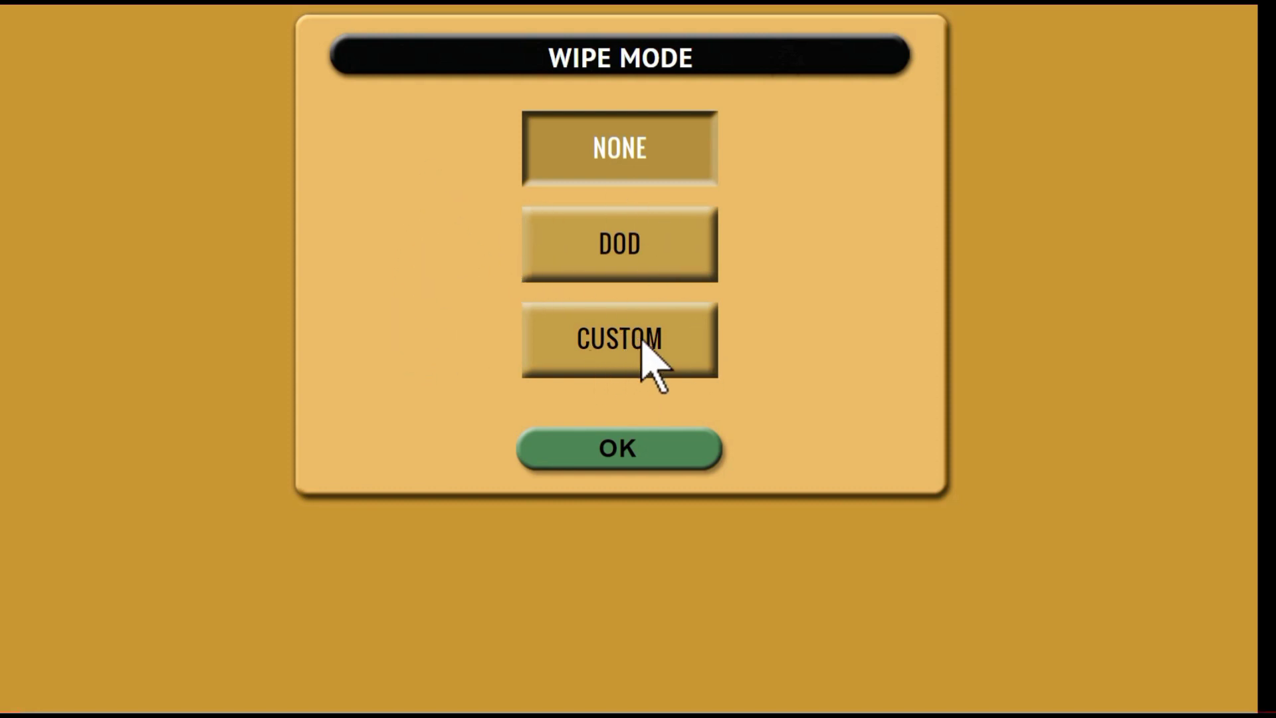
{"action": "left_click", "coordinate": [618, 447]}
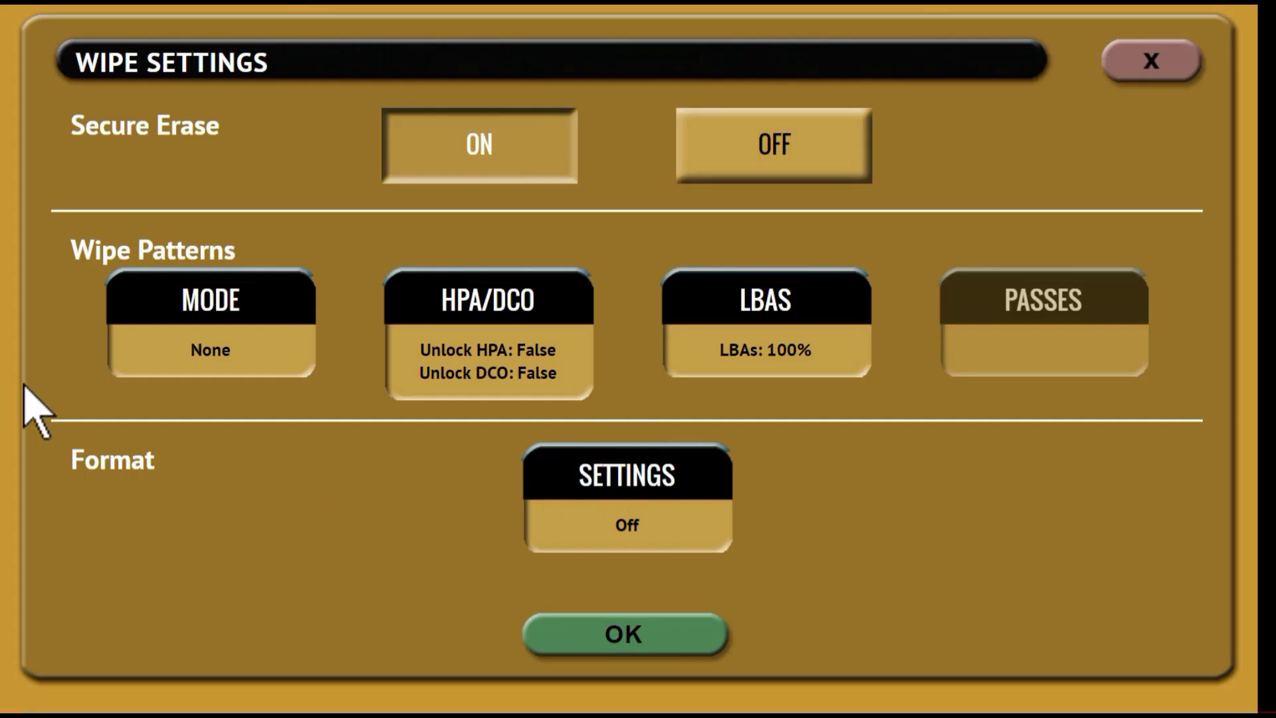
Turn on NTFS formatting after the wipe and confirm the wipe settings.
{"action": "left_click", "coordinate": [585, 469]}
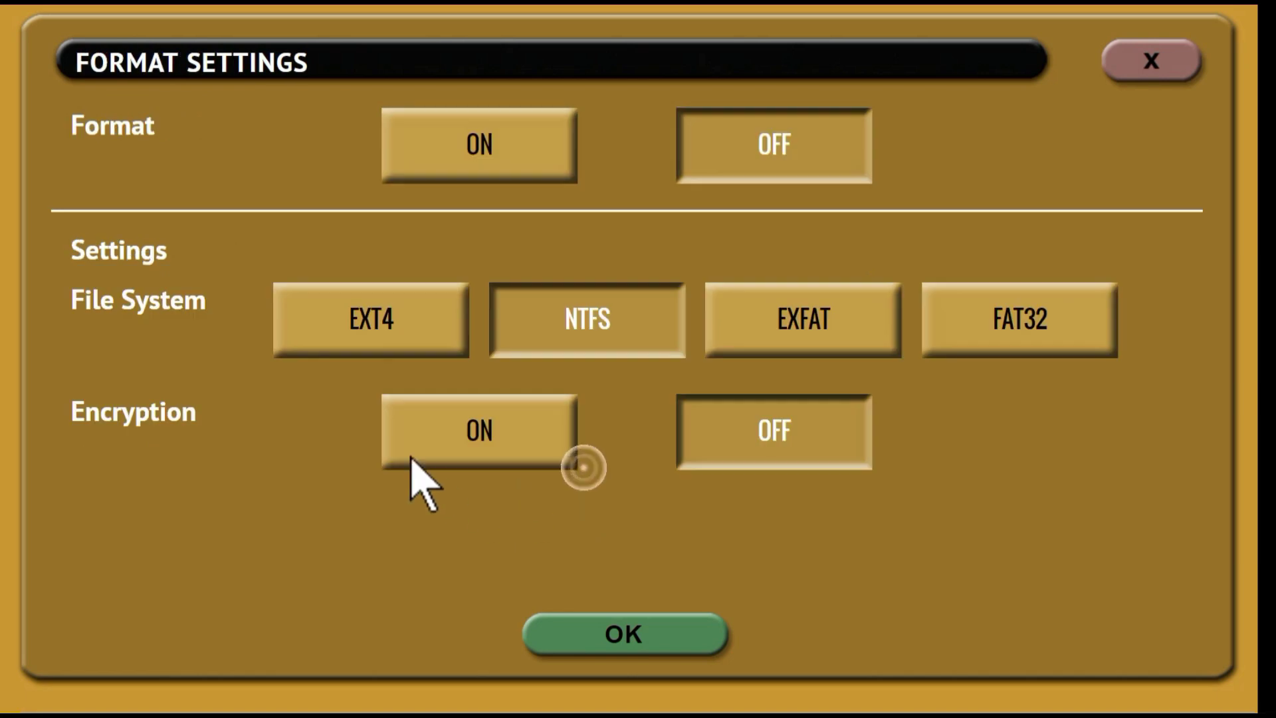
{"action": "left_click", "coordinate": [472, 140]}
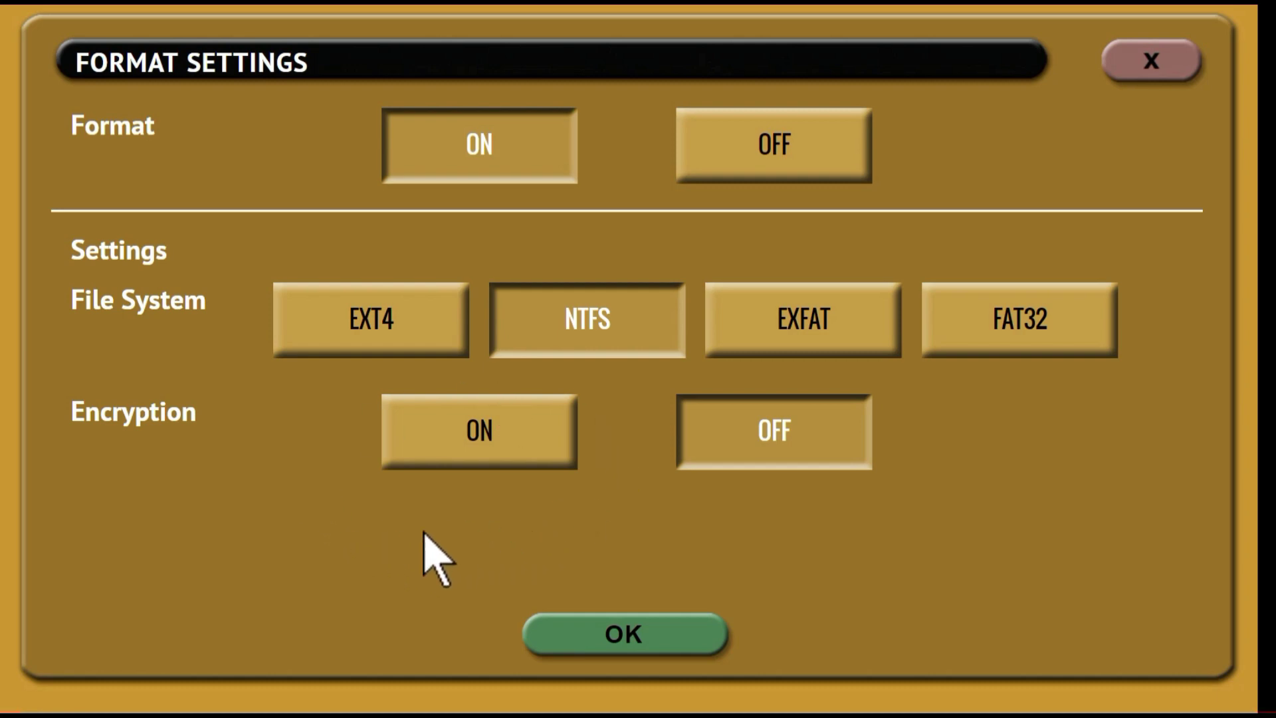
{"action": "left_click", "coordinate": [604, 633]}
{"action": "left_click", "coordinate": [639, 633]}
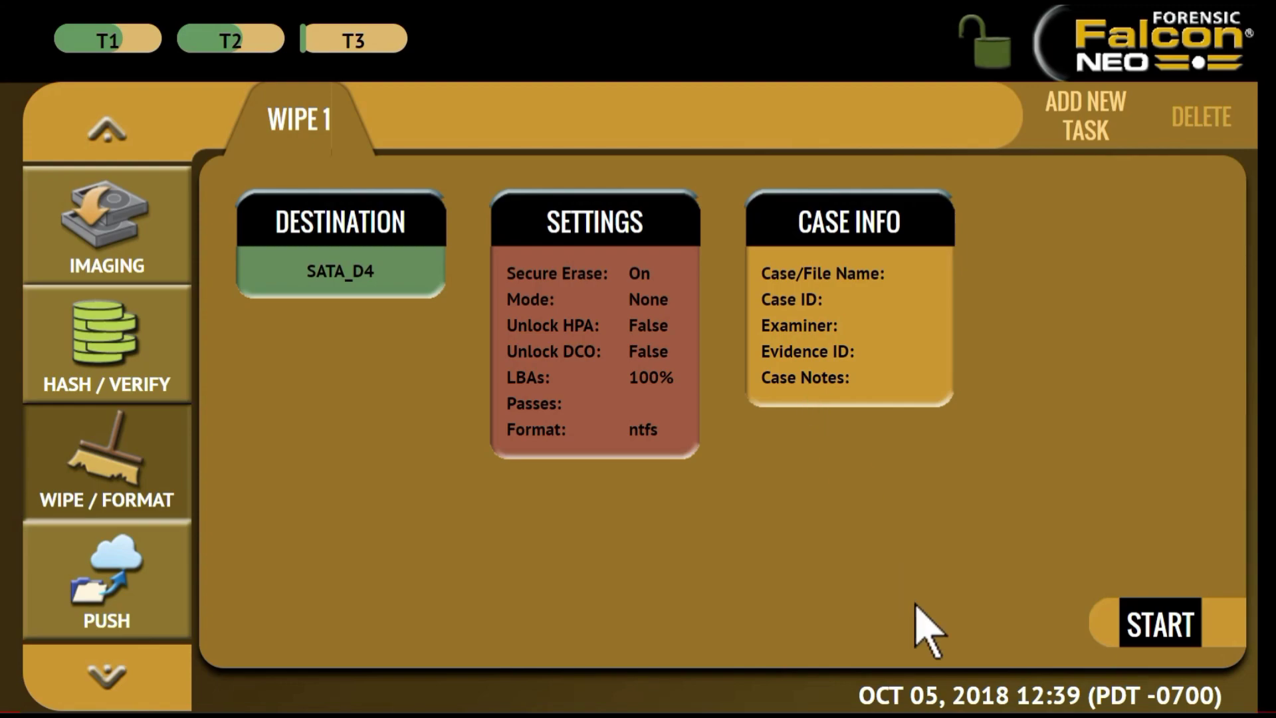
Start WIPE 1 on SATA_D4, add a WIPE 2 task, and go to Hash / Verify.
{"action": "left_click", "coordinate": [1152, 628]}
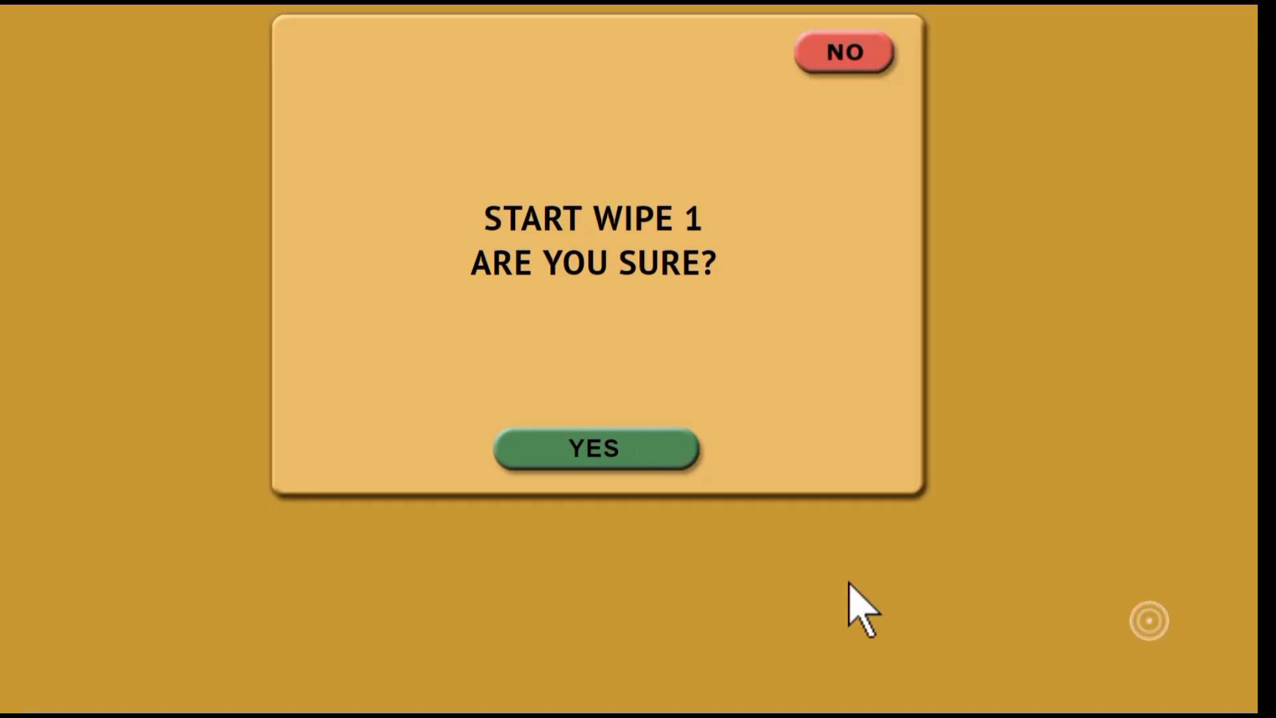
{"action": "left_click", "coordinate": [598, 444]}
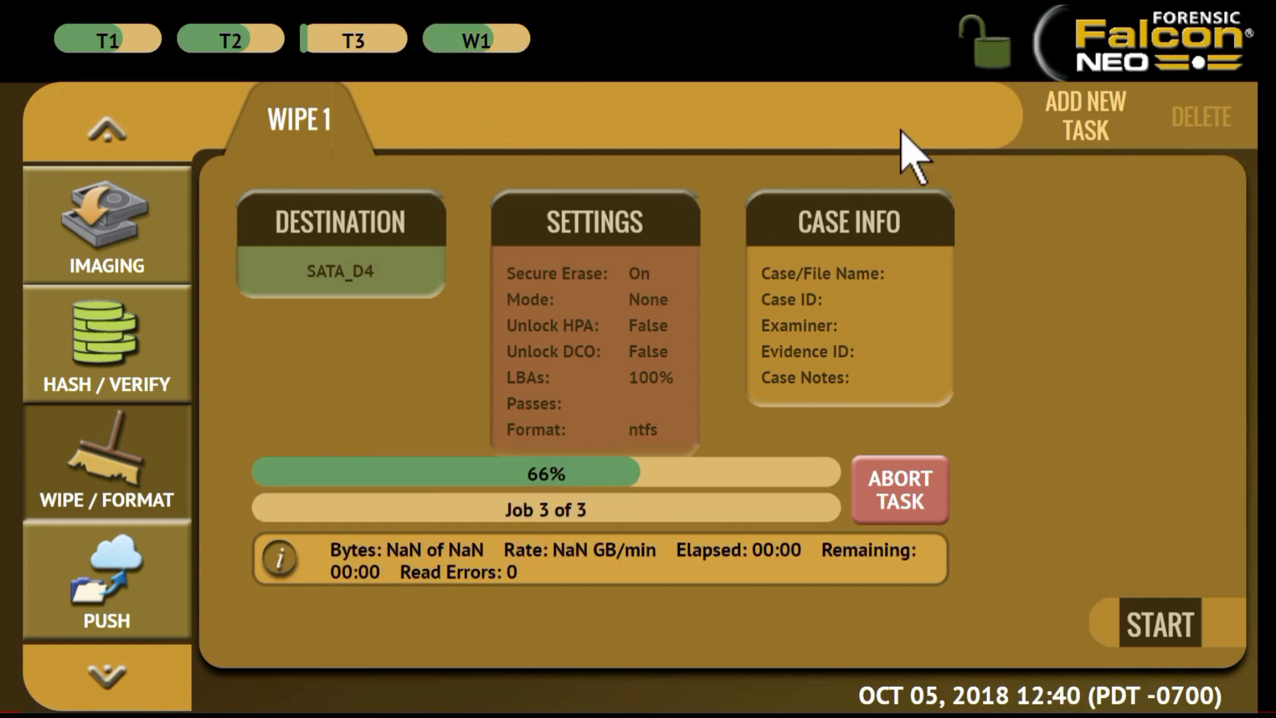
{"action": "left_click", "coordinate": [1086, 109]}
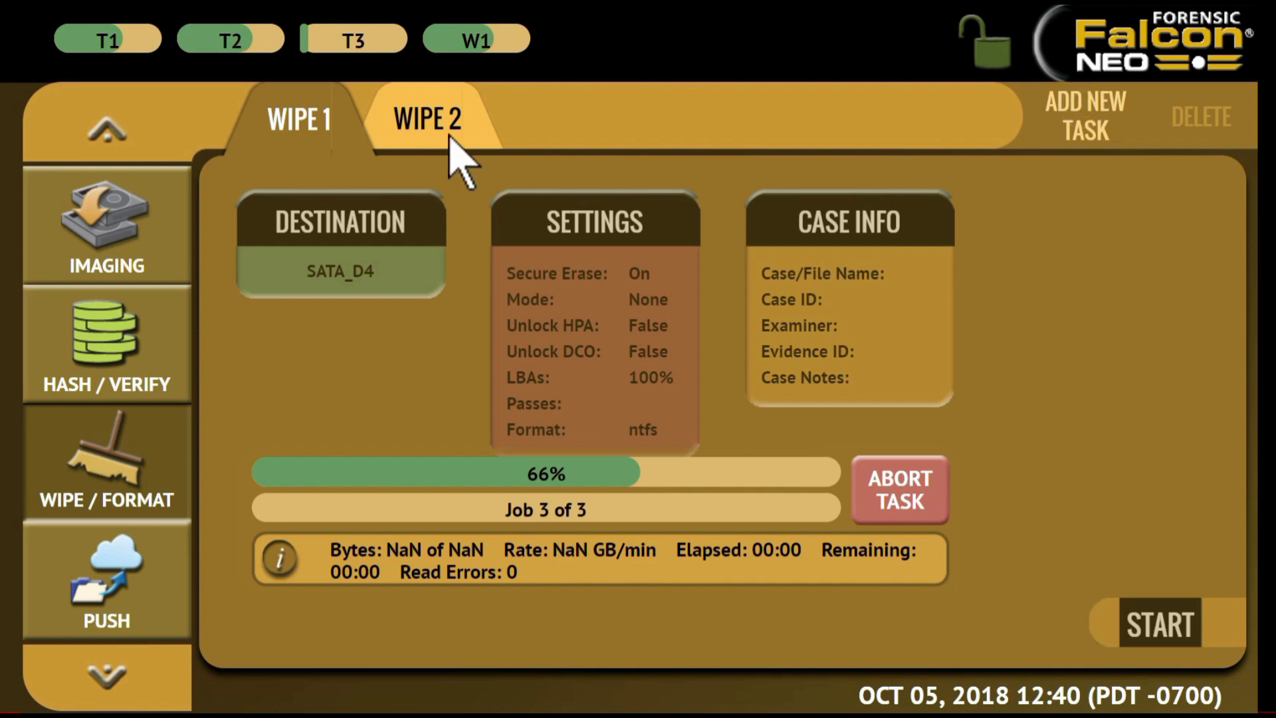
{"action": "left_click", "coordinate": [95, 332]}
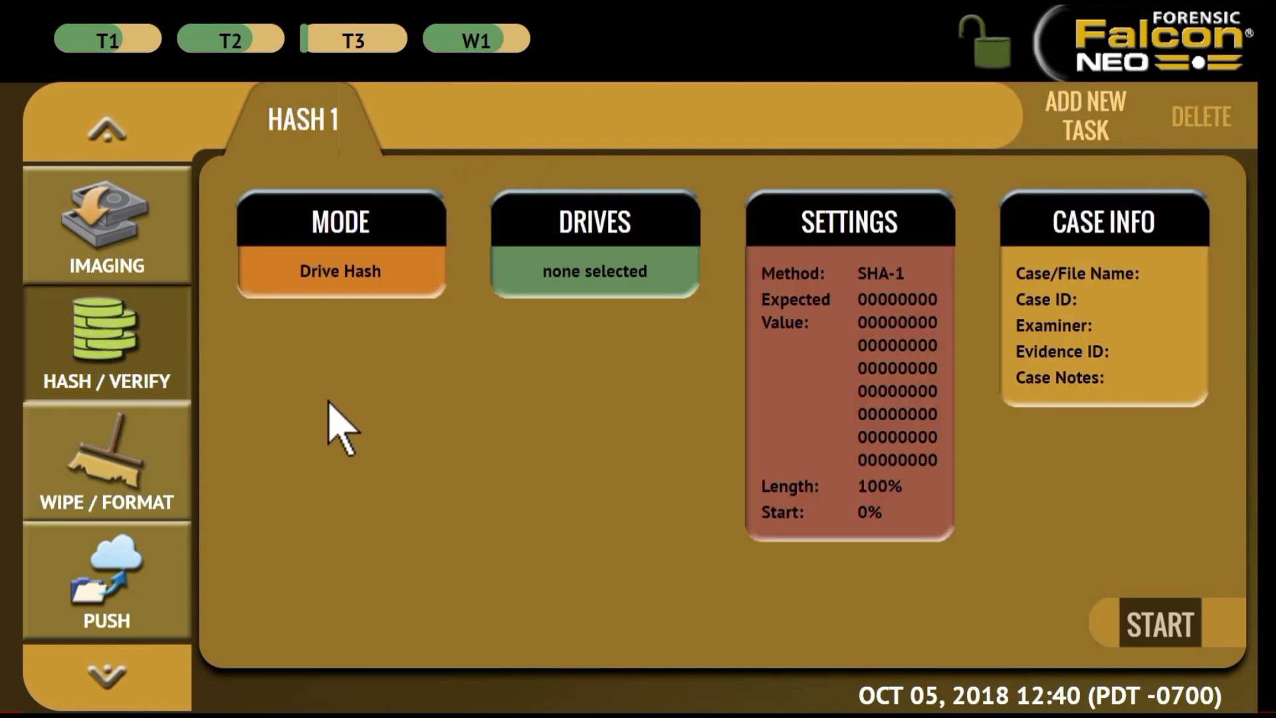
Set HASH 1 to Case Verify mode and select the SATA_D3 partition holding cases.
{"action": "left_click", "coordinate": [362, 219]}
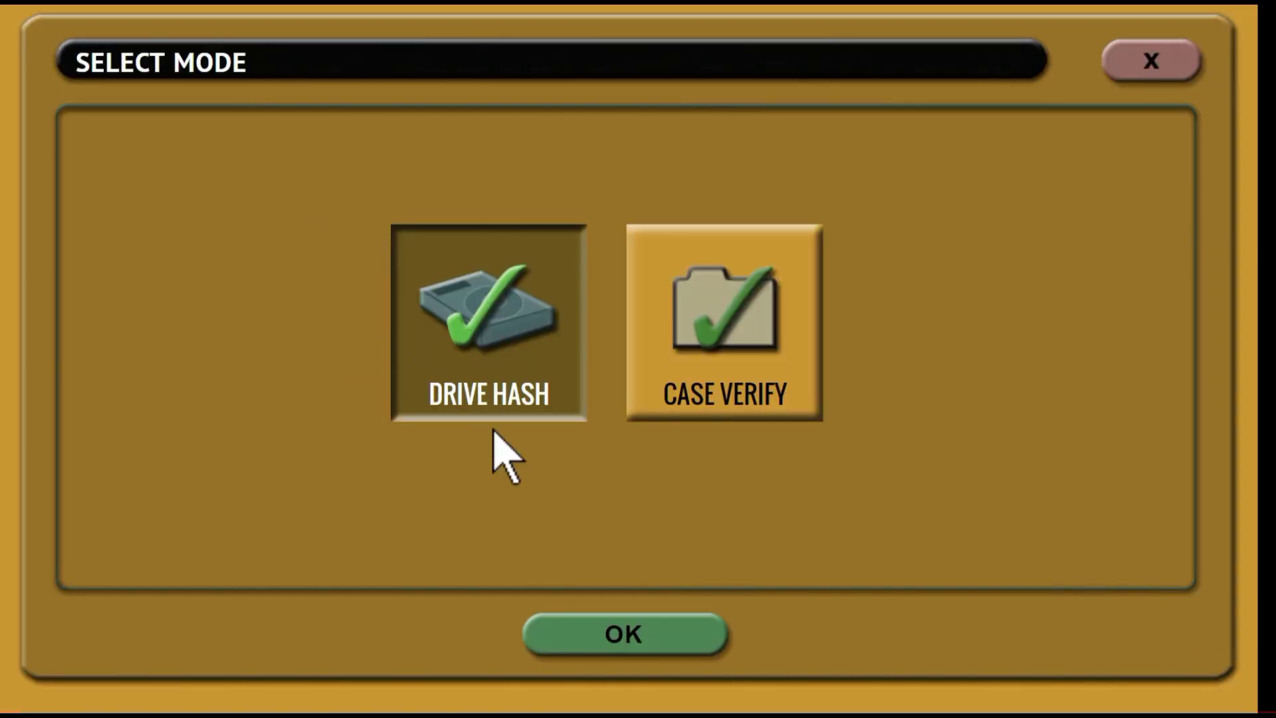
{"action": "left_click", "coordinate": [689, 387]}
{"action": "left_click", "coordinate": [611, 632]}
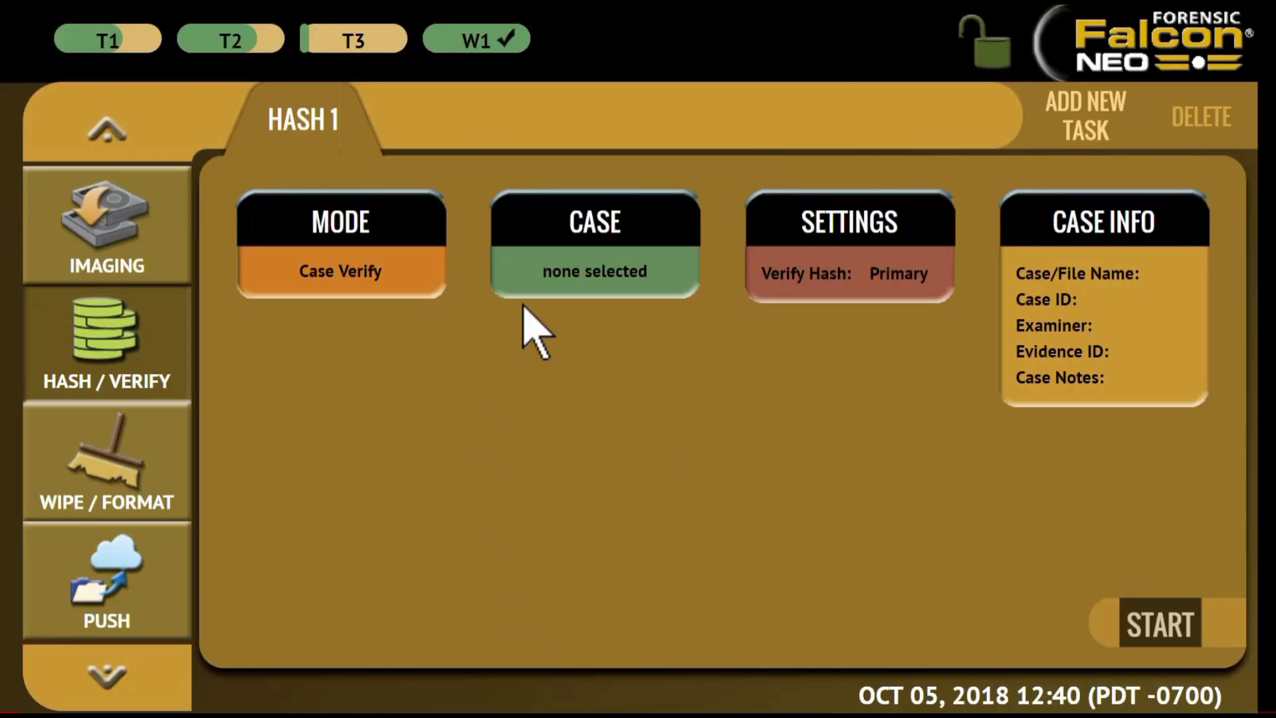
{"action": "left_click", "coordinate": [604, 223]}
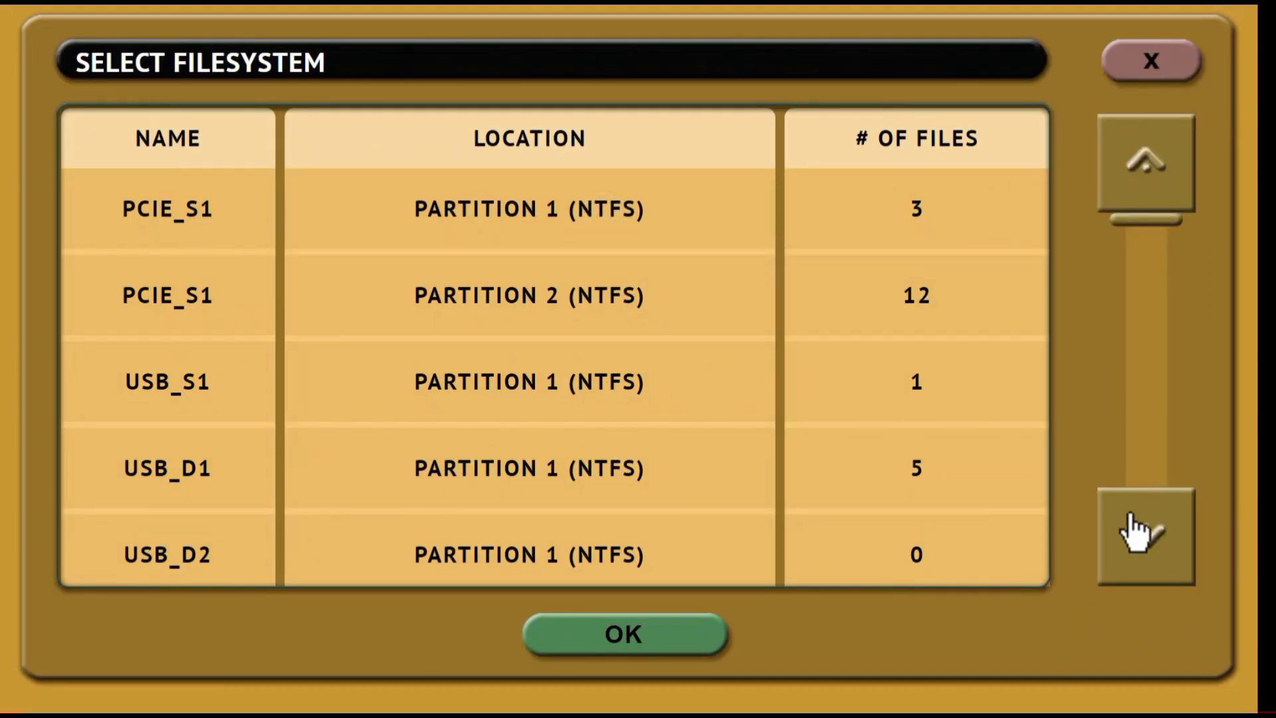
{"action": "left_click", "coordinate": [1146, 537]}
{"action": "left_click", "coordinate": [1146, 537]}
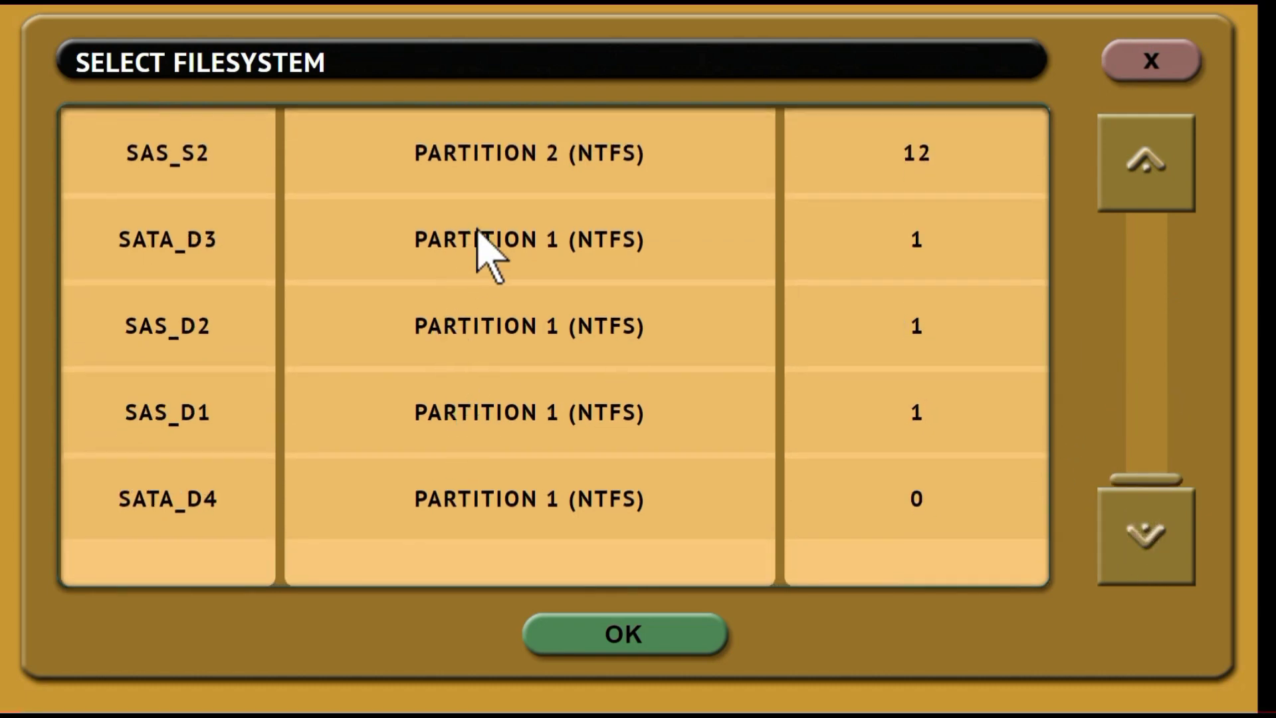
{"action": "left_click", "coordinate": [497, 262]}
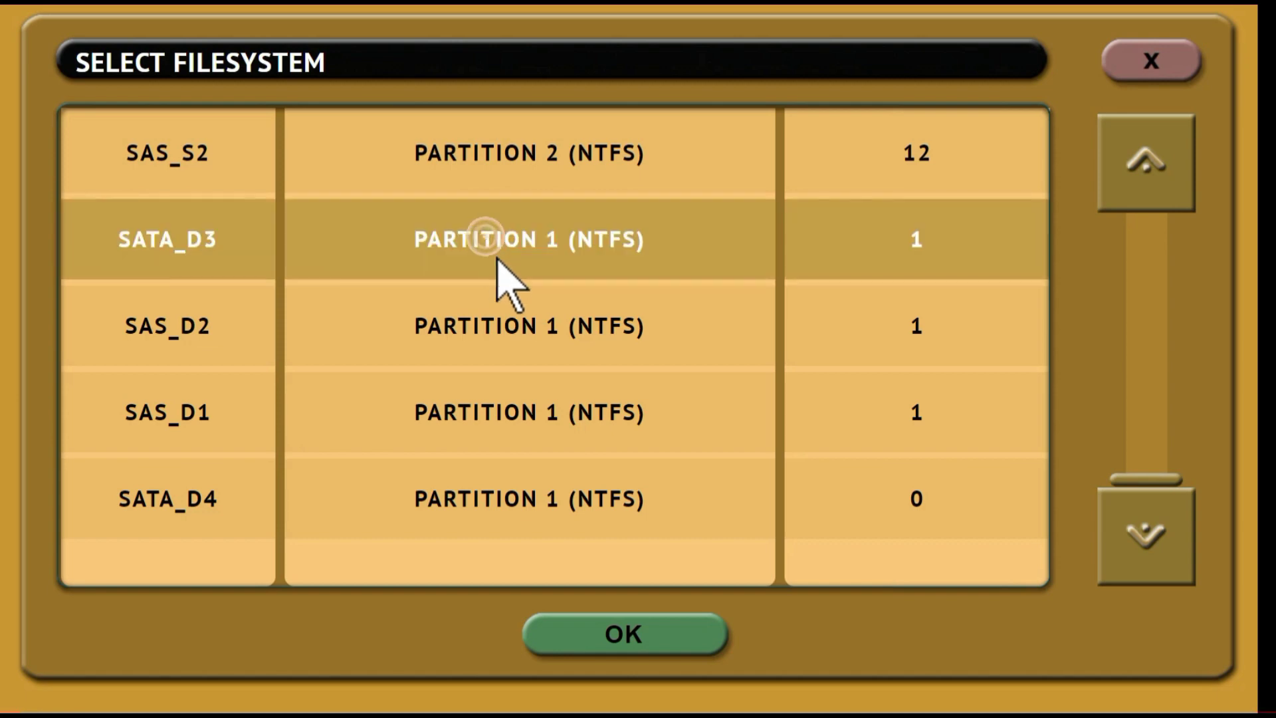
{"action": "left_click", "coordinate": [609, 626]}
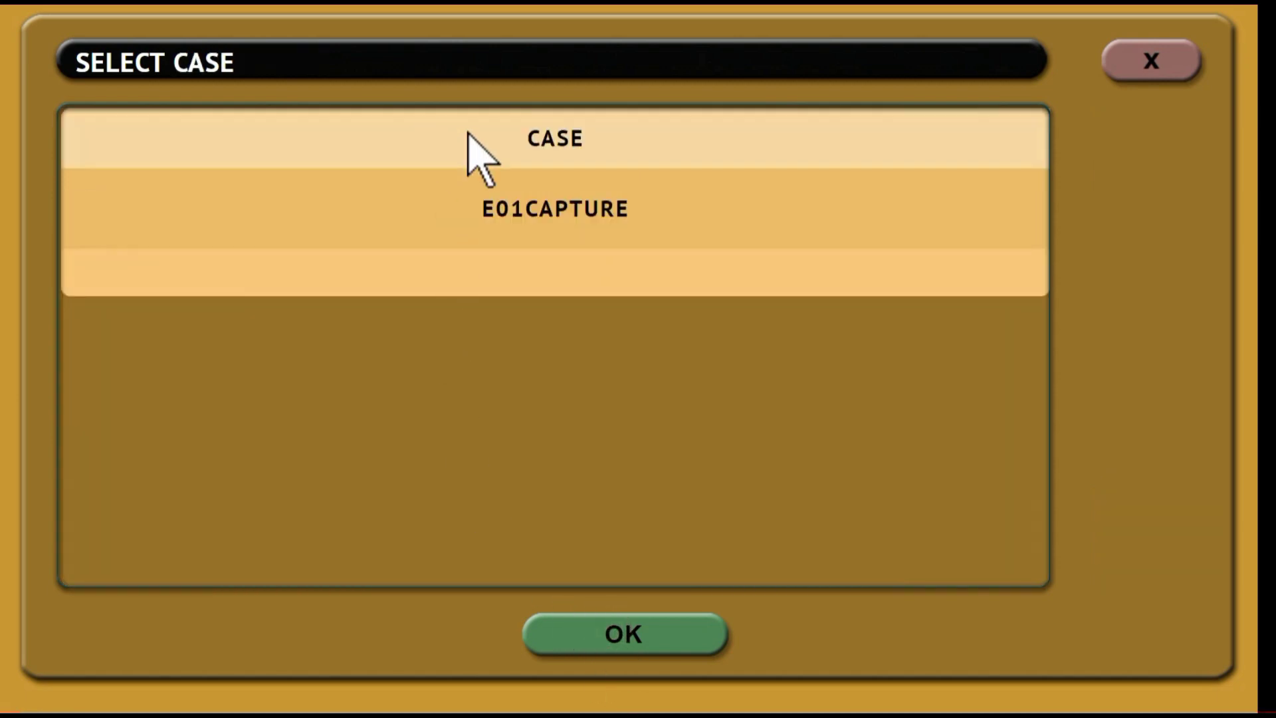
Choose the E01CAPTURE case and start the HASH 1 verification.
{"action": "left_click", "coordinate": [578, 210]}
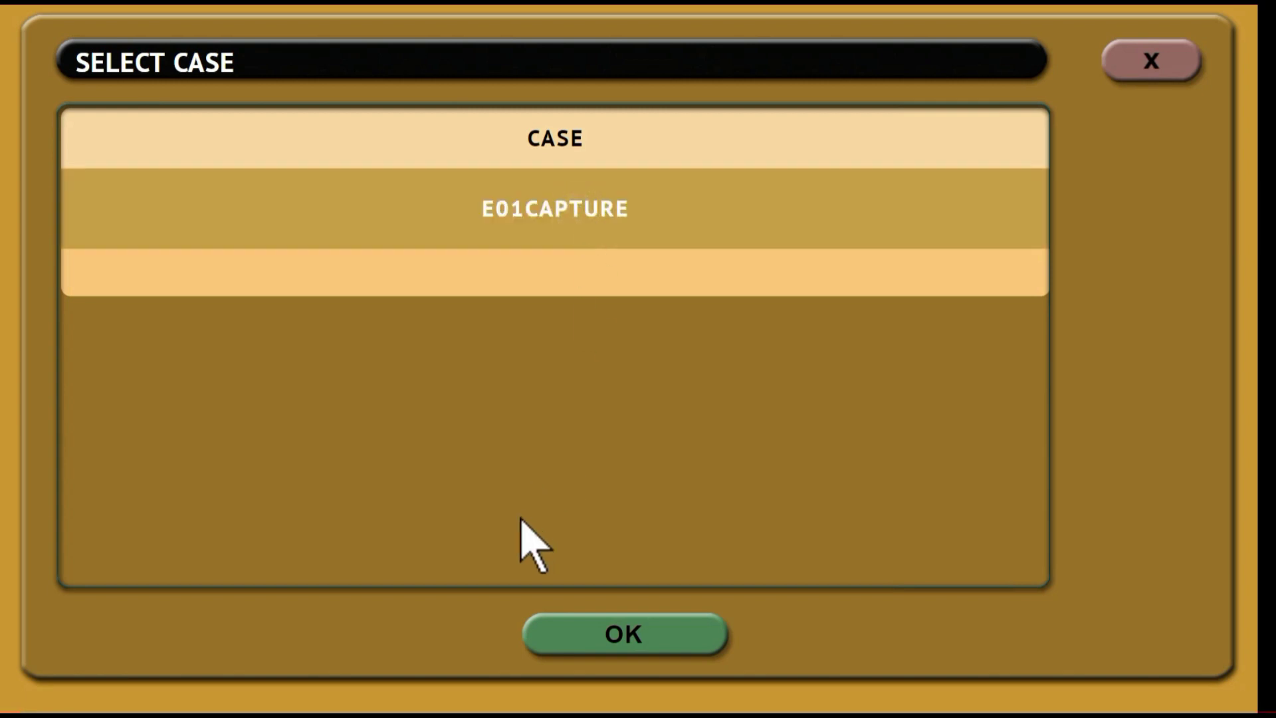
{"action": "left_click", "coordinate": [612, 648]}
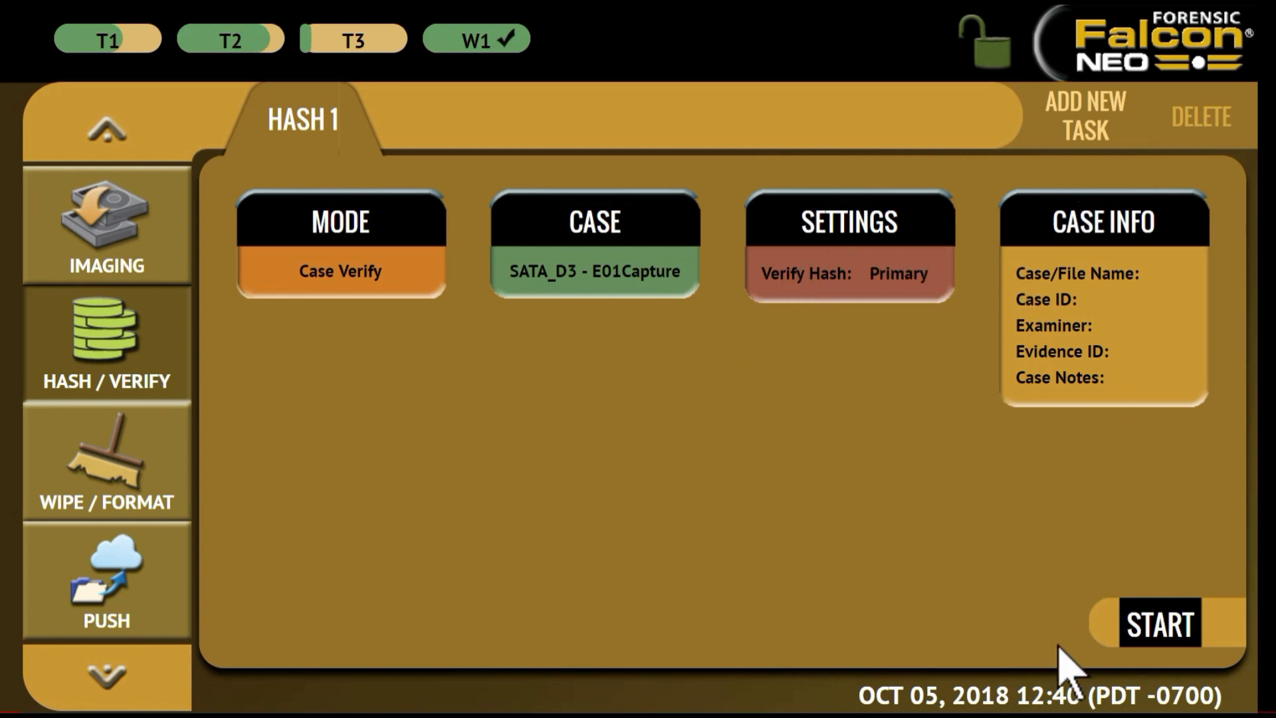
{"action": "left_click", "coordinate": [1160, 628]}
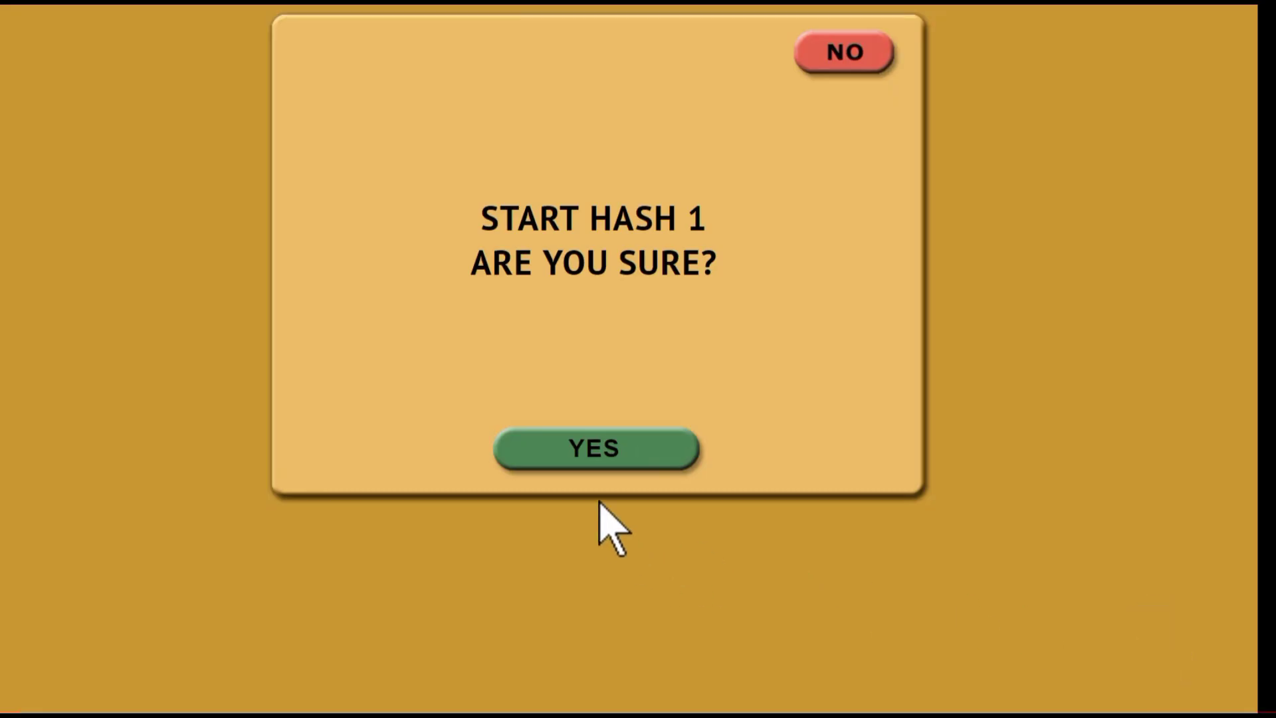
{"action": "left_click", "coordinate": [601, 458]}
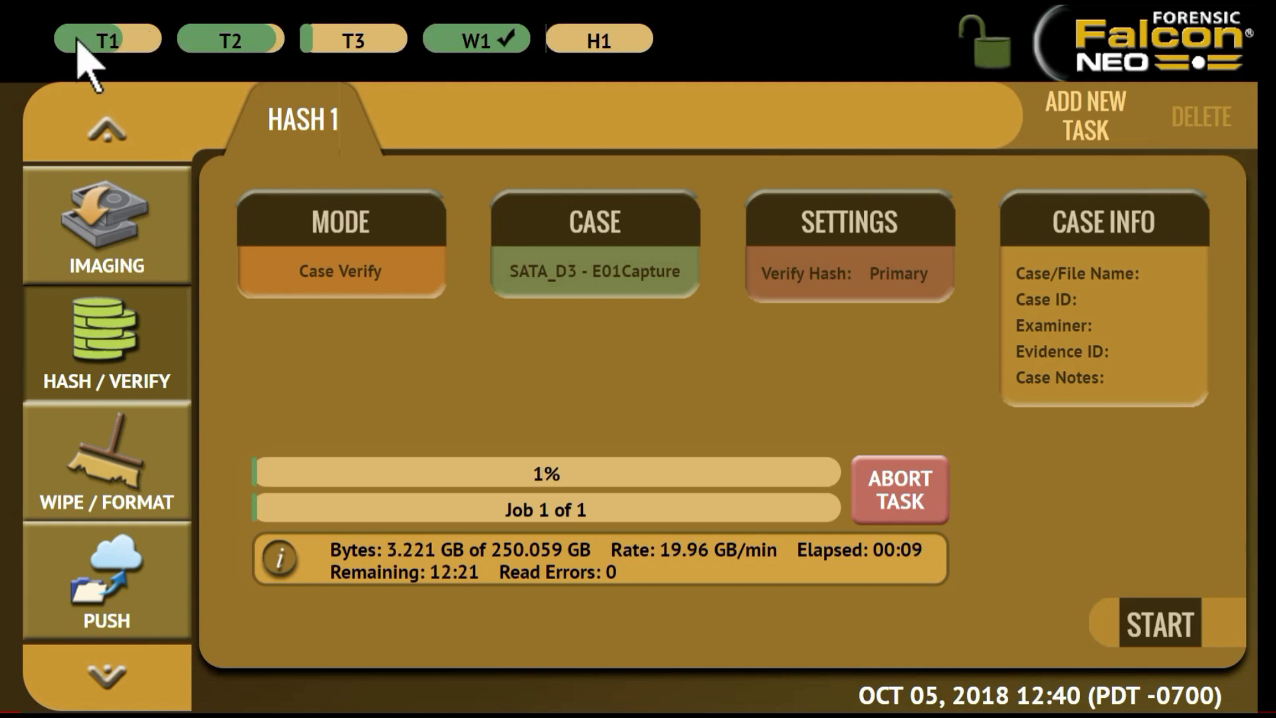
Return to Imaging and check progress of IMAGE 1, IMAGE 2 and IMAGE 3.
{"action": "left_click", "coordinate": [90, 245]}
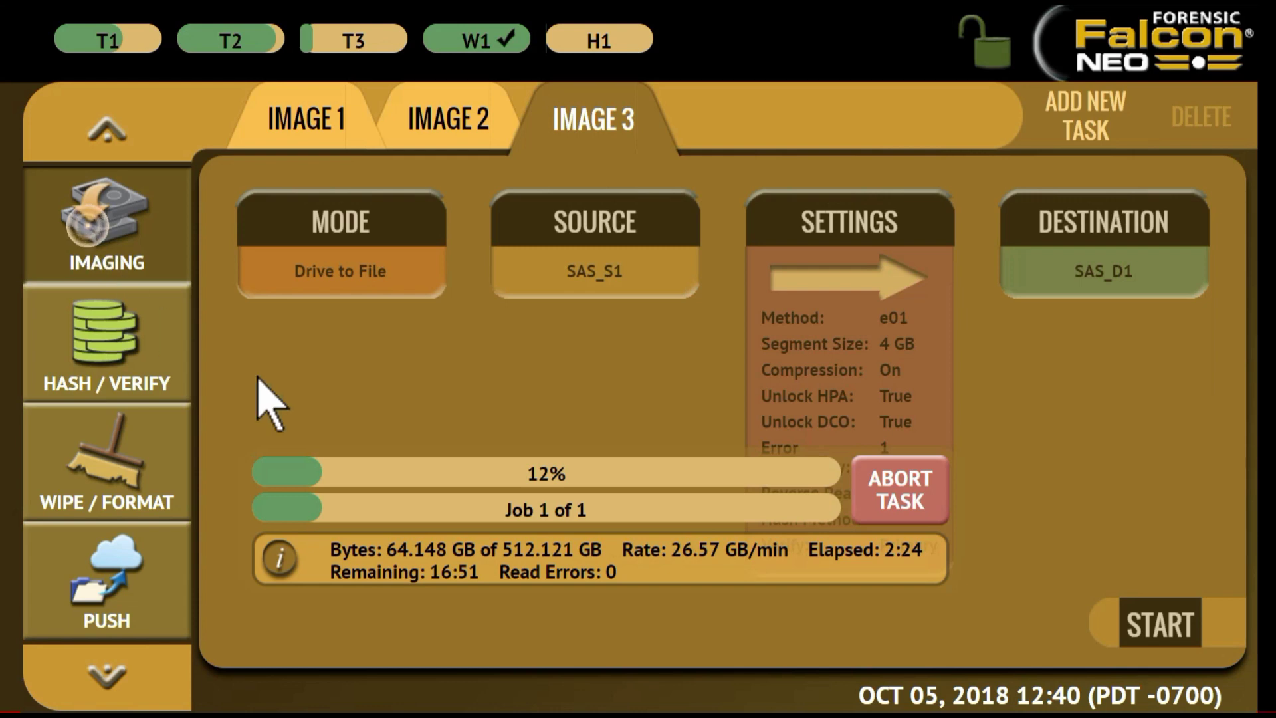
{"action": "left_click", "coordinate": [303, 128]}
{"action": "left_click", "coordinate": [454, 133]}
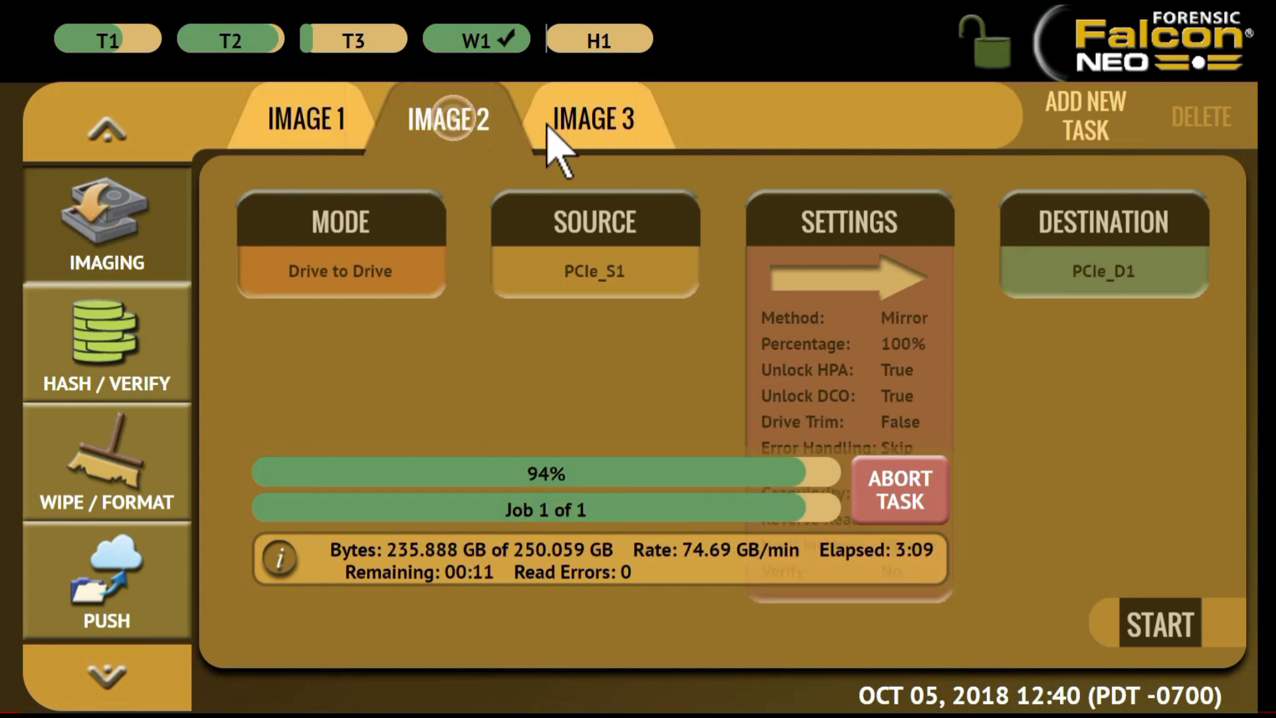
{"action": "left_click", "coordinate": [586, 133]}
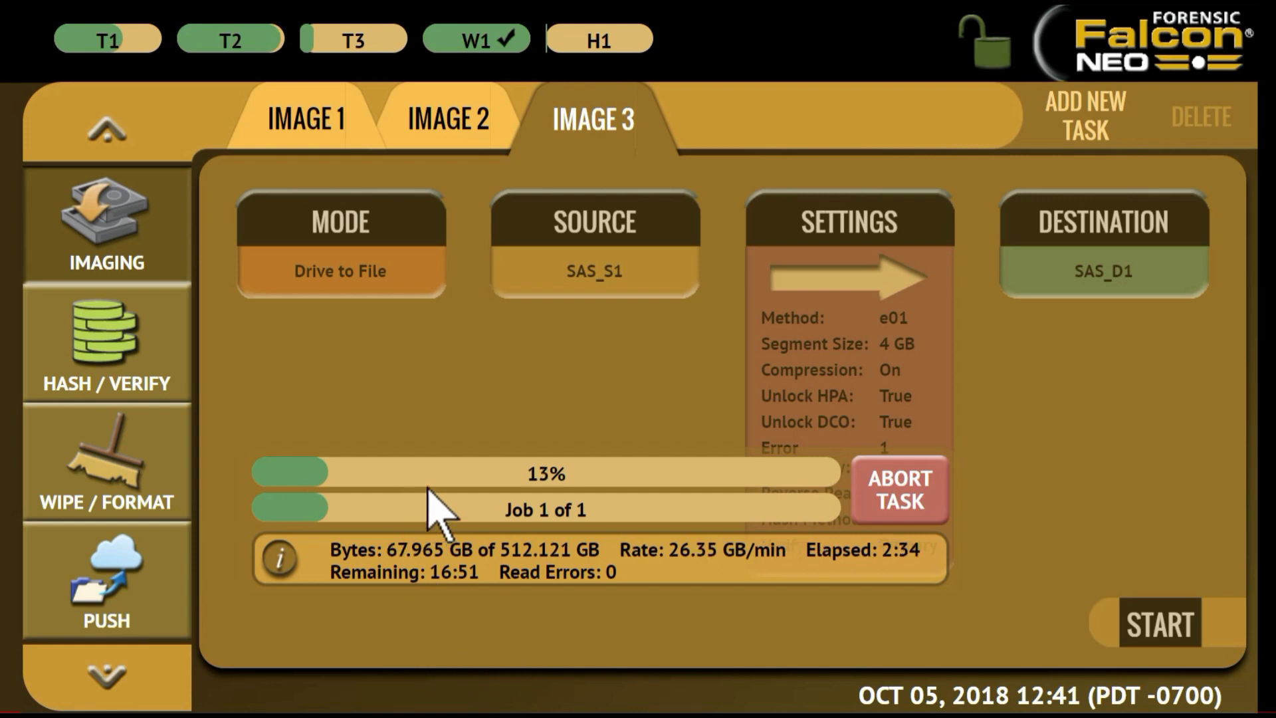
Show IMAGE 1's SAS_S2-to-SAS_D2 job, now at 64% of 2.000 TB.
{"action": "left_click", "coordinate": [307, 129]}
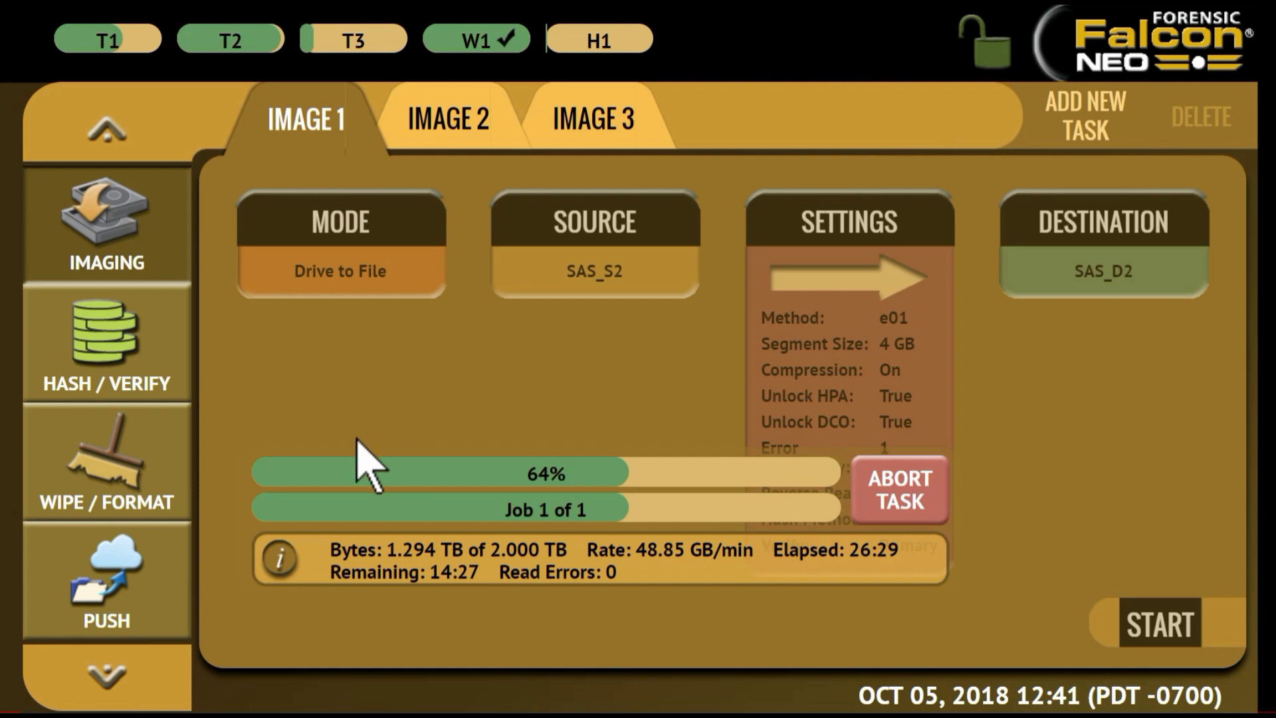